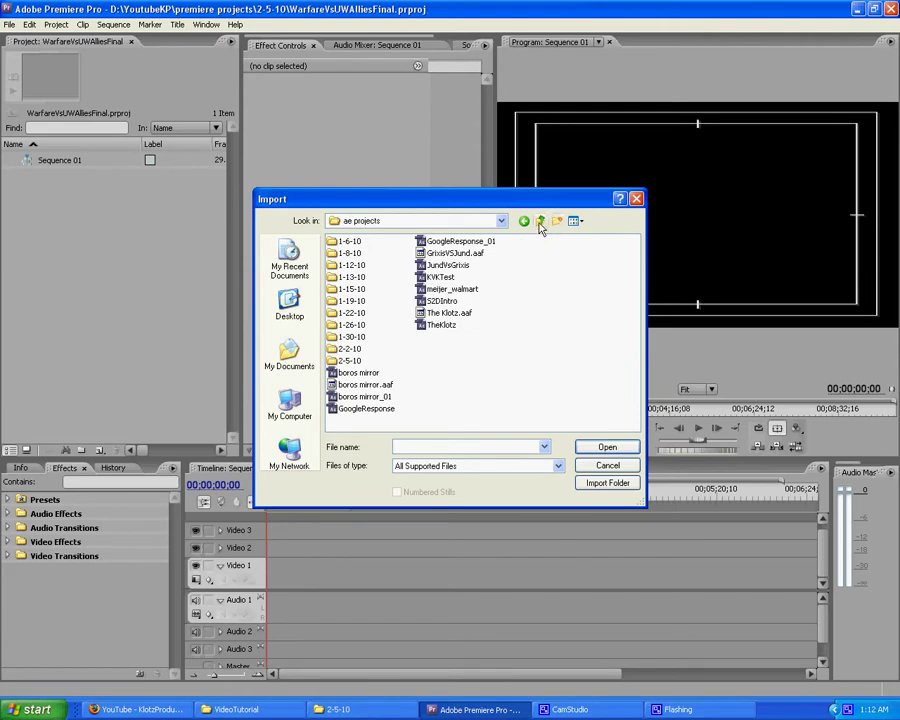
Import the PNG sequence starting at Sequence 01_00000 from Final Renders\2-5-10\png as numbered stills.
click(540, 221)
double_click(356, 278)
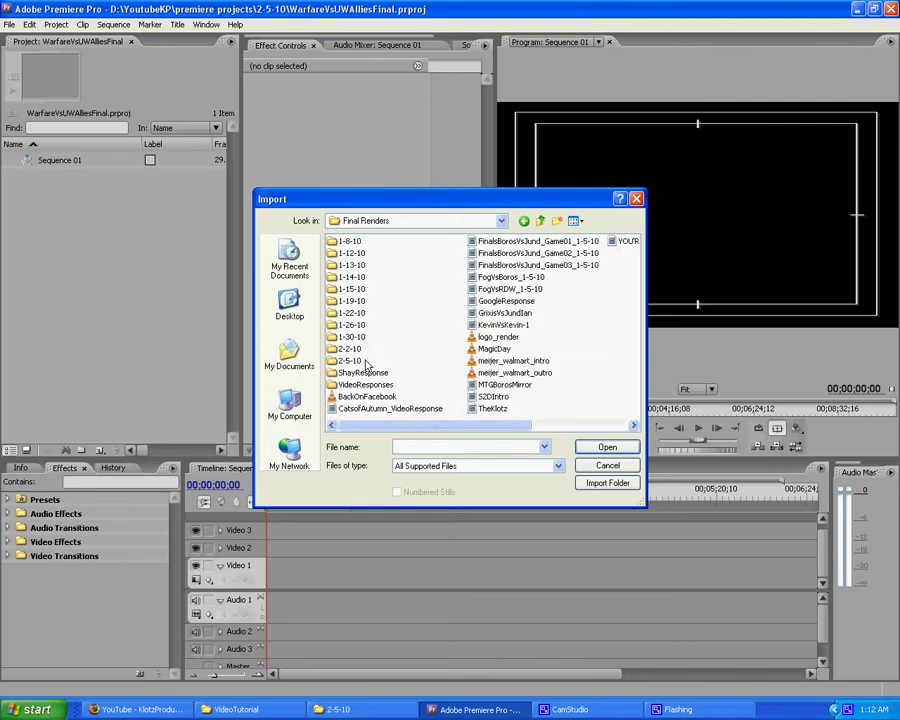
double_click(345, 362)
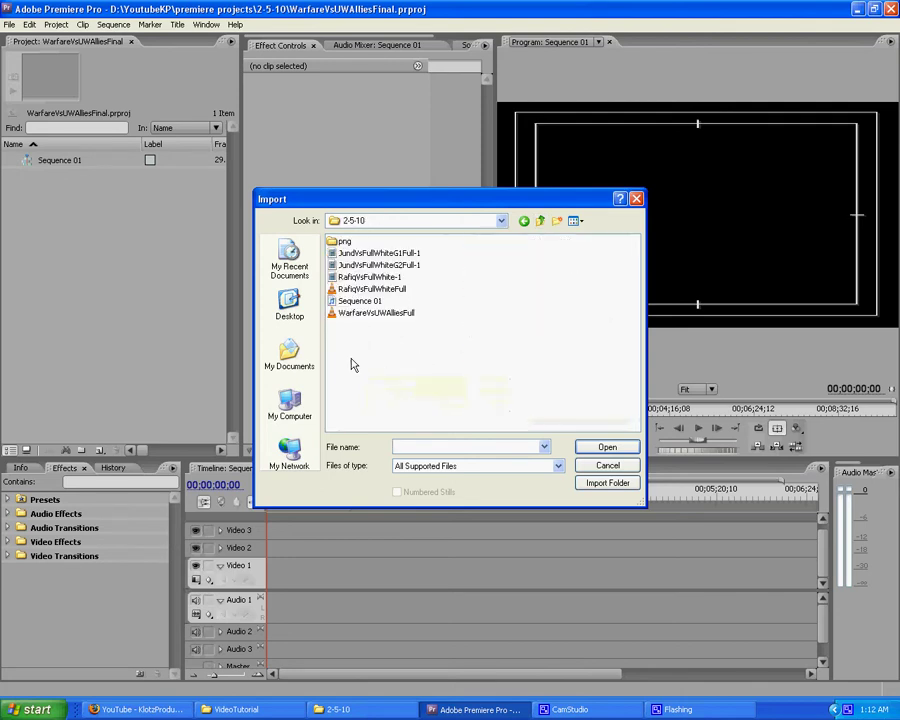
double_click(343, 244)
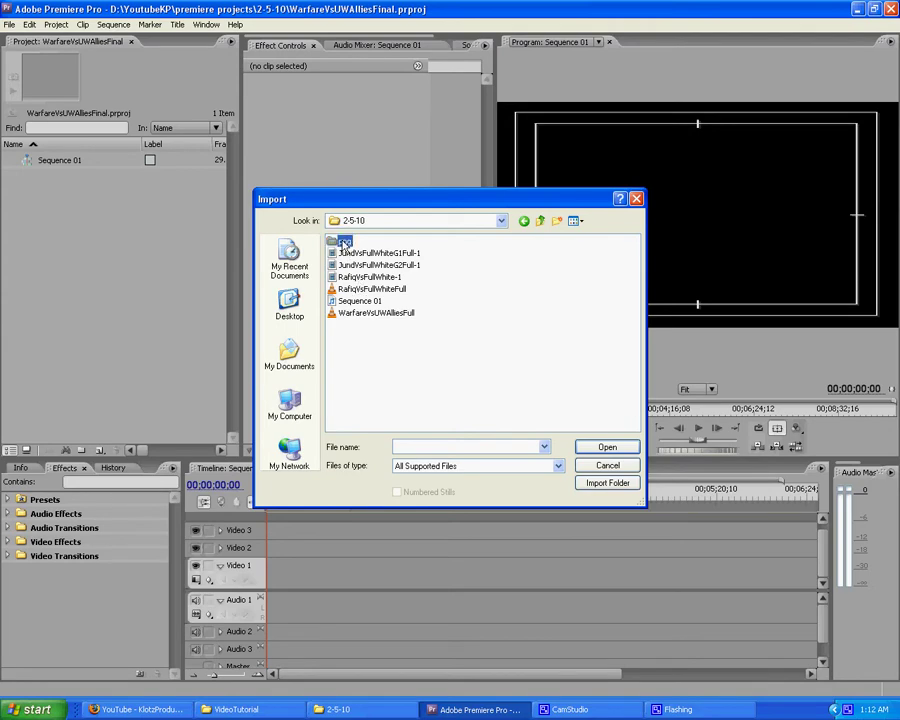
click(397, 492)
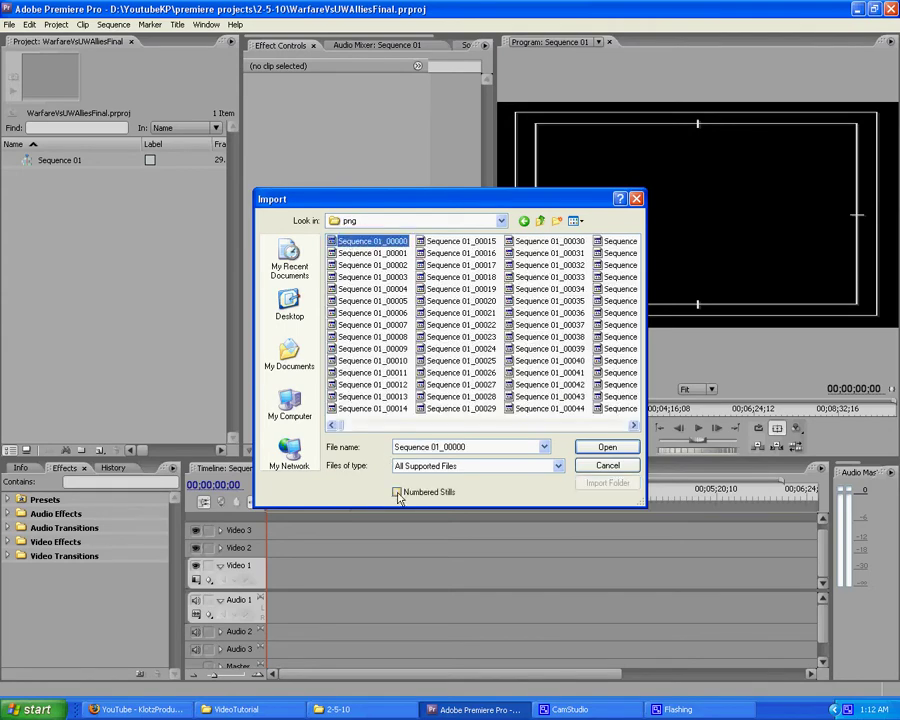
click(605, 447)
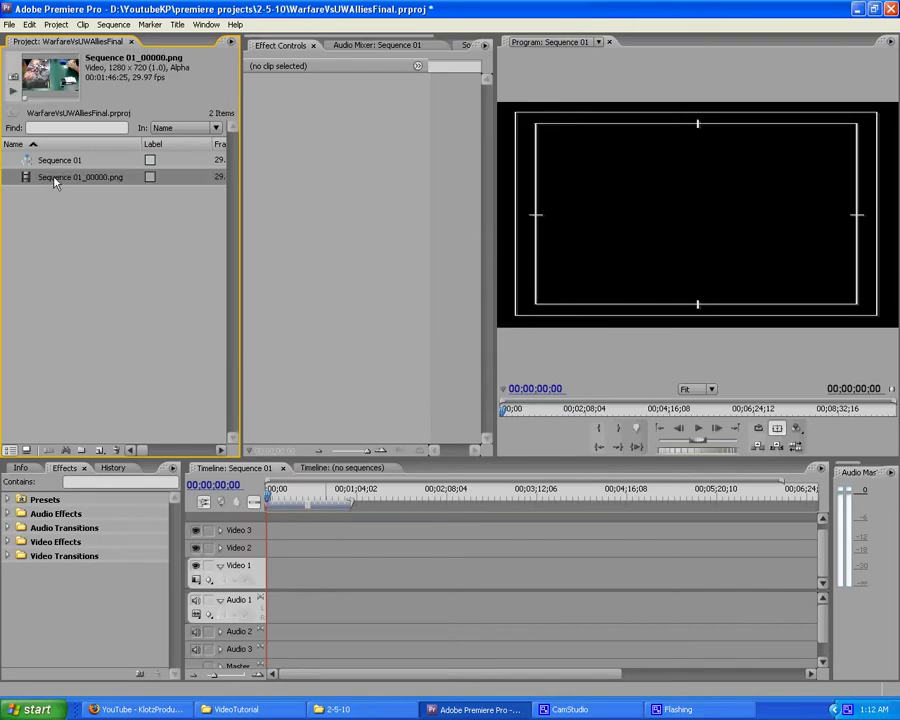
Import the Sequence 01 WAV audio from the 2-5-10 folder and select the PNG sequence in the project.
double_click(56, 303)
click(540, 220)
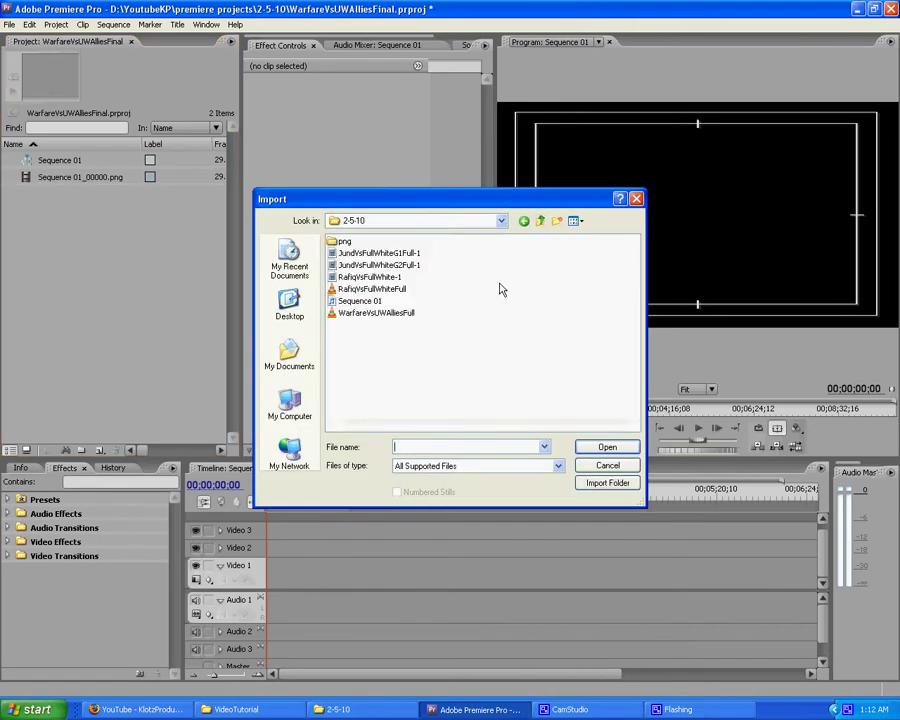
click(360, 300)
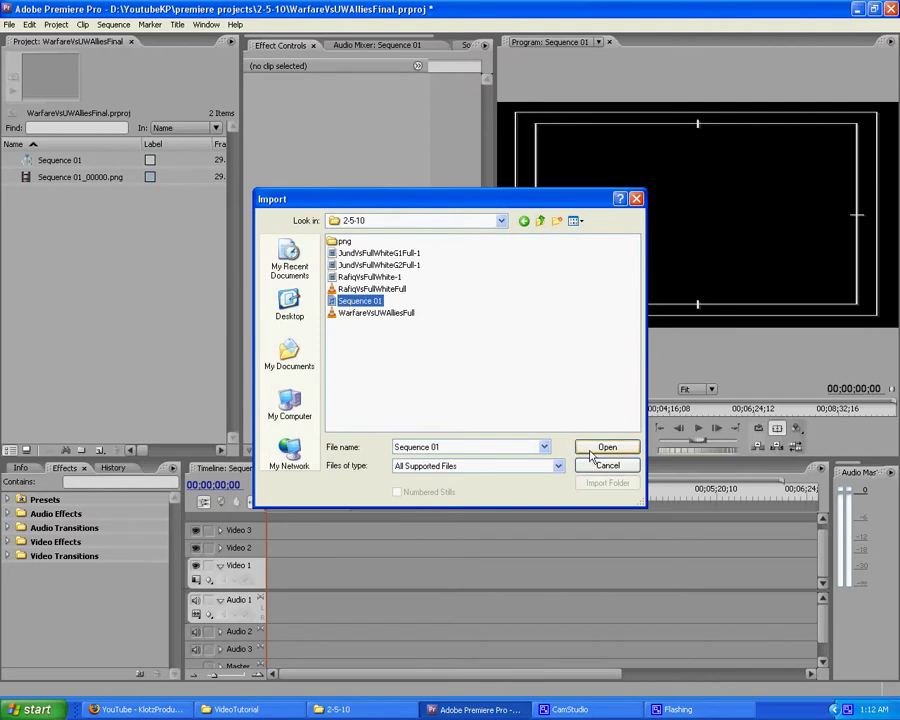
click(588, 448)
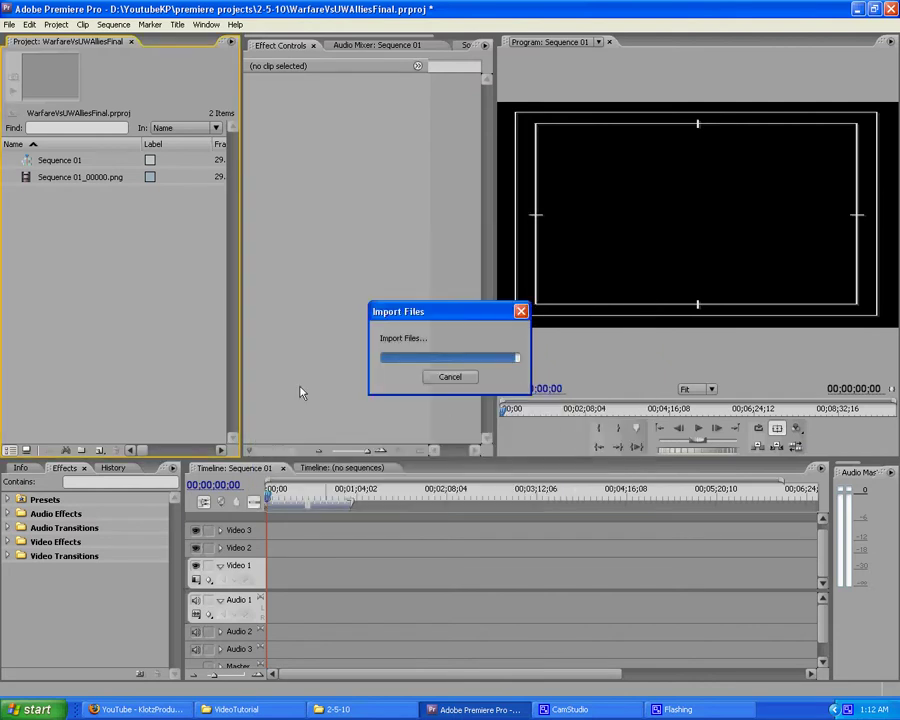
click(38, 177)
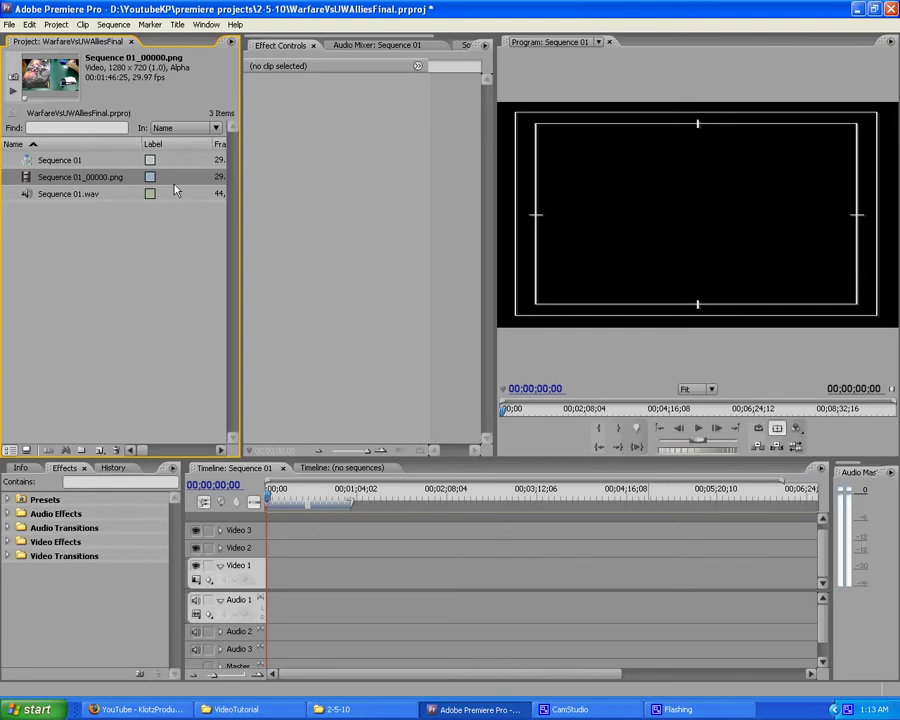
Import logo_render and S2DIntro together from the Final Renders folder and select logo_render.mpg in the project.
double_click(124, 284)
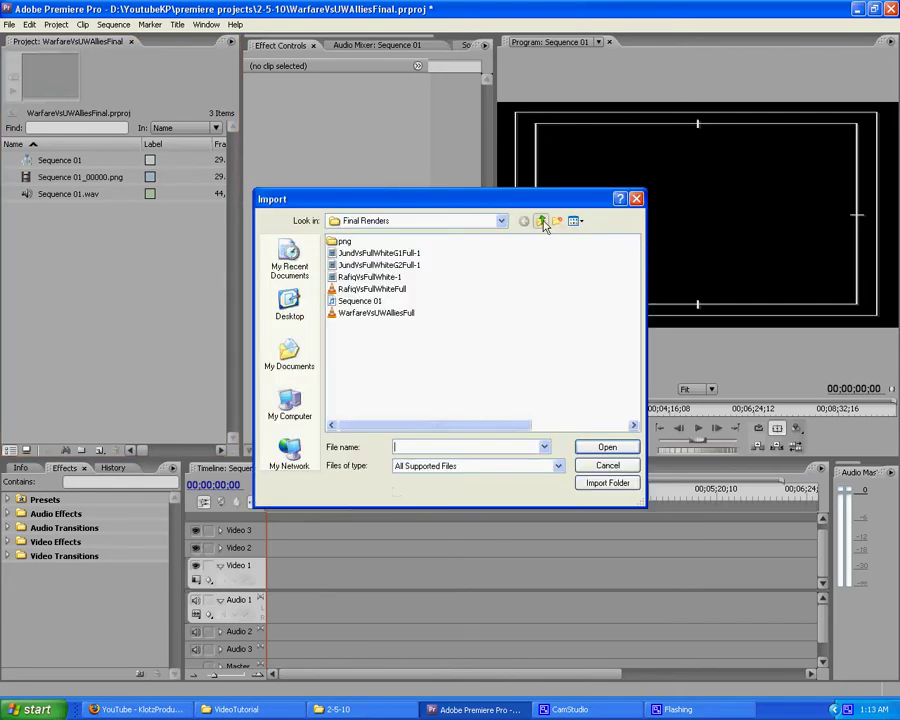
click(543, 221)
click(498, 337)
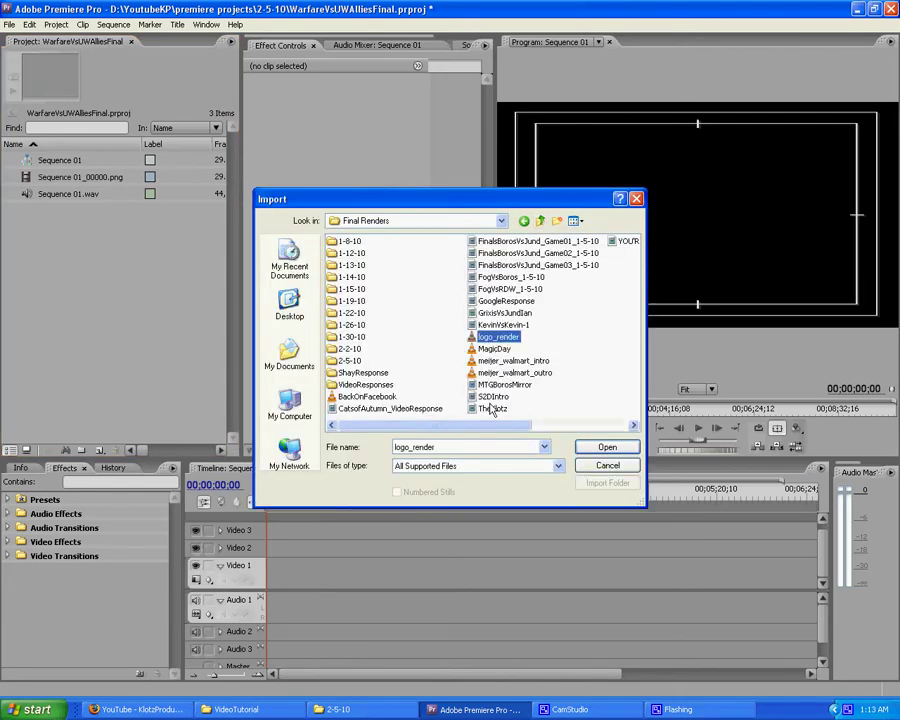
ctrl+click(493, 396)
click(607, 447)
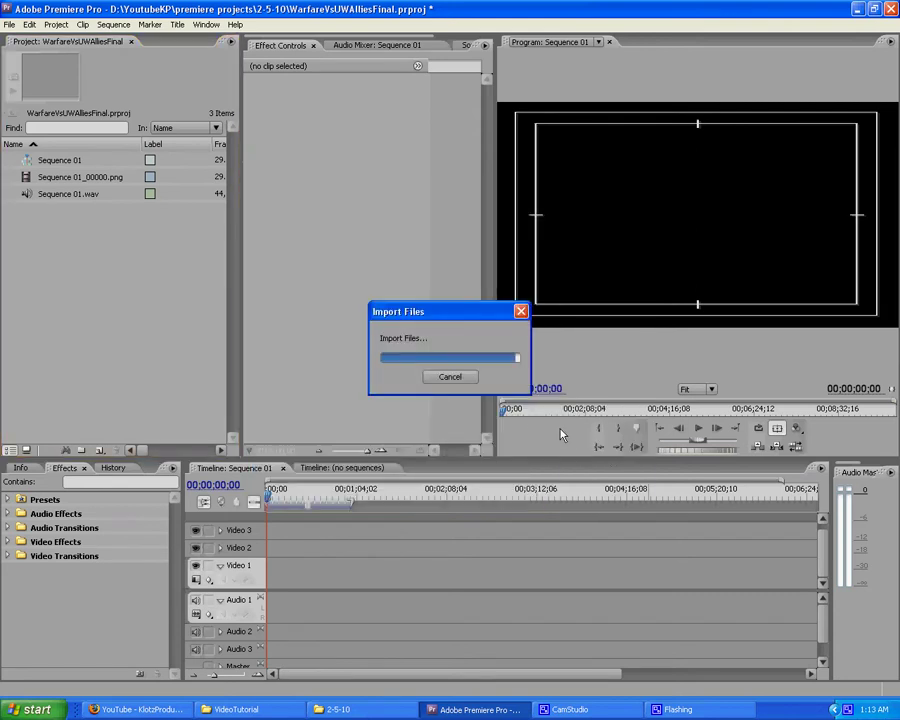
click(147, 277)
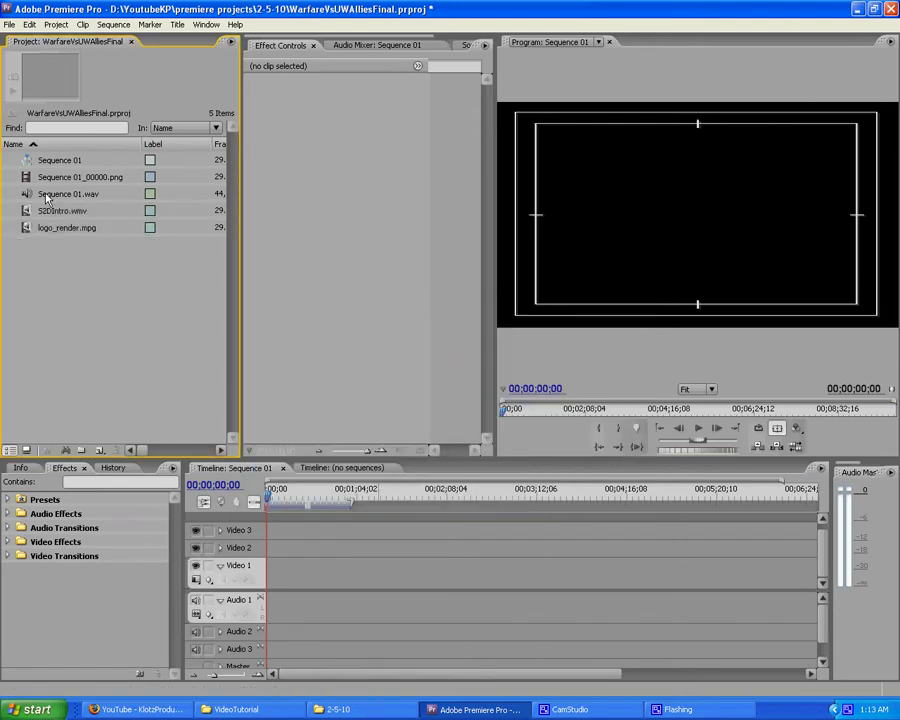
click(65, 230)
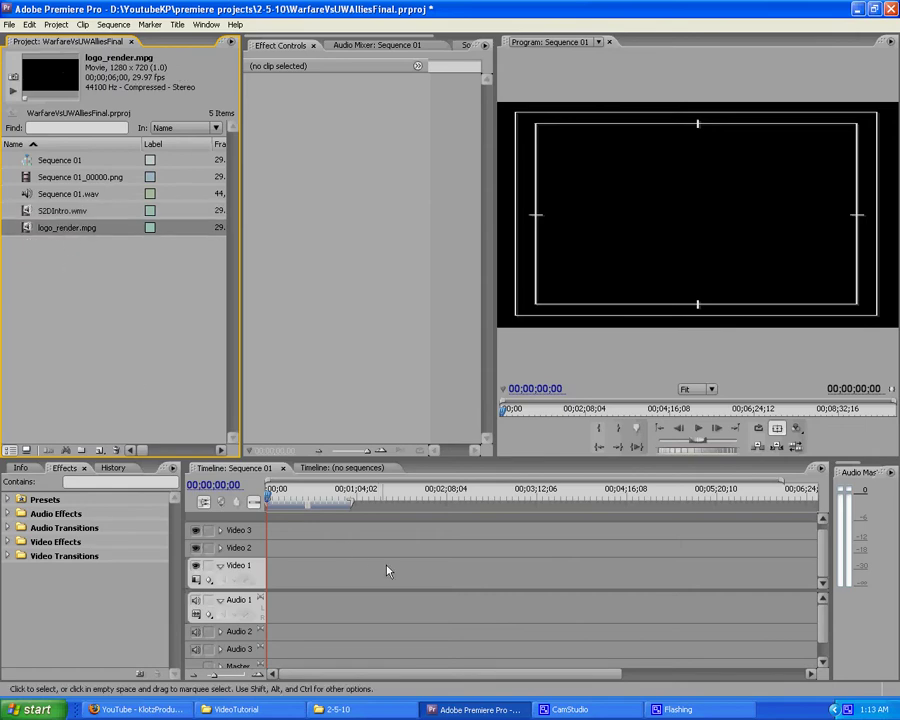
Switch to the file explorer and browse to the composer's music folder in D:\YoutubeKP\assets\audio.
click(283, 709)
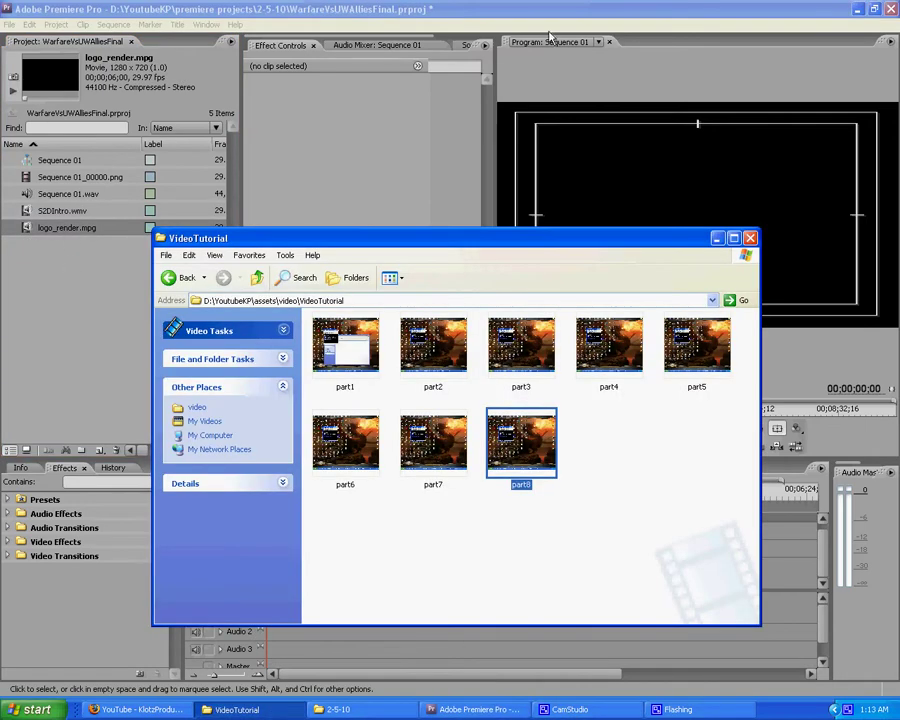
click(240, 709)
click(338, 709)
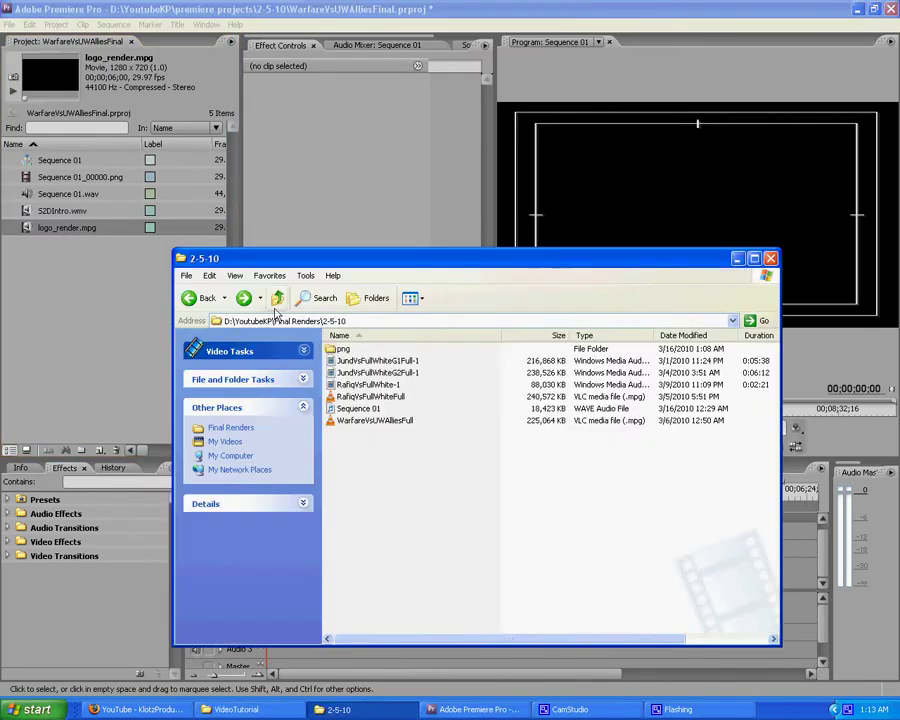
click(196, 299)
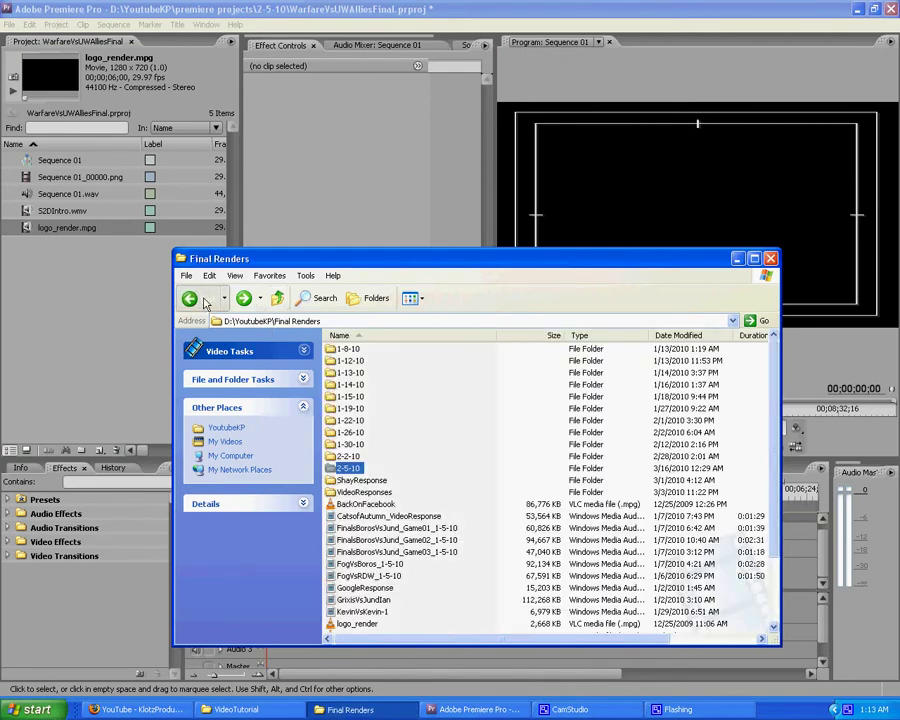
key(alt+Left)
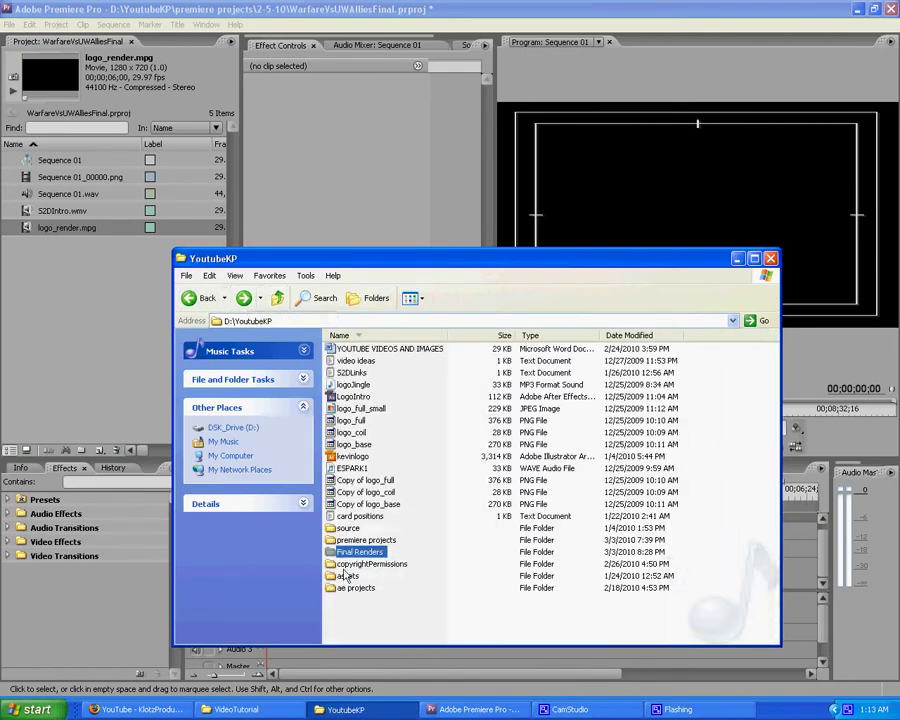
click(345, 566)
double_click(345, 576)
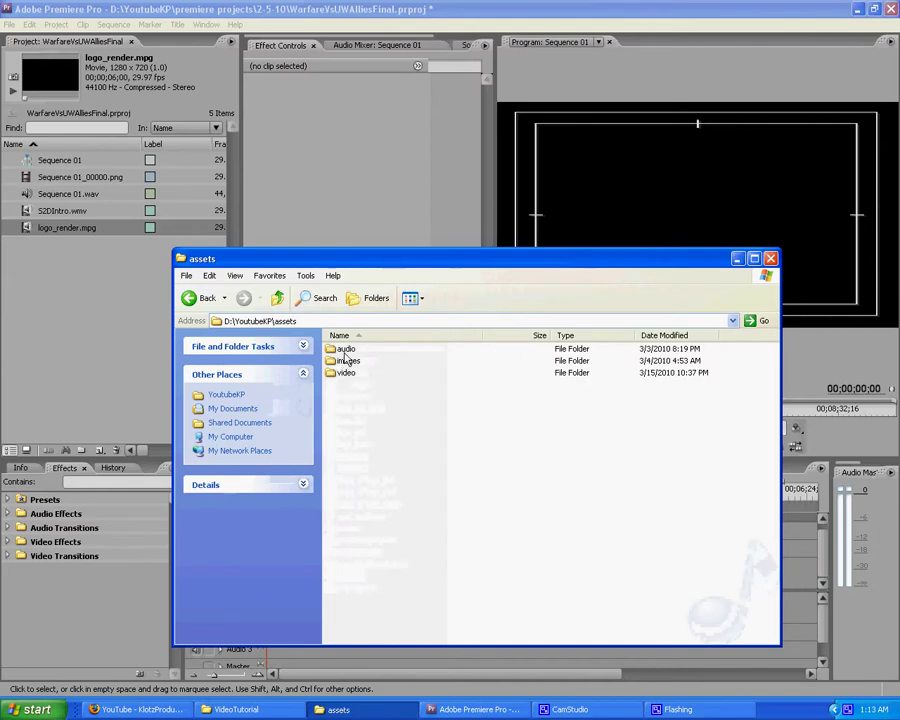
double_click(344, 350)
double_click(372, 372)
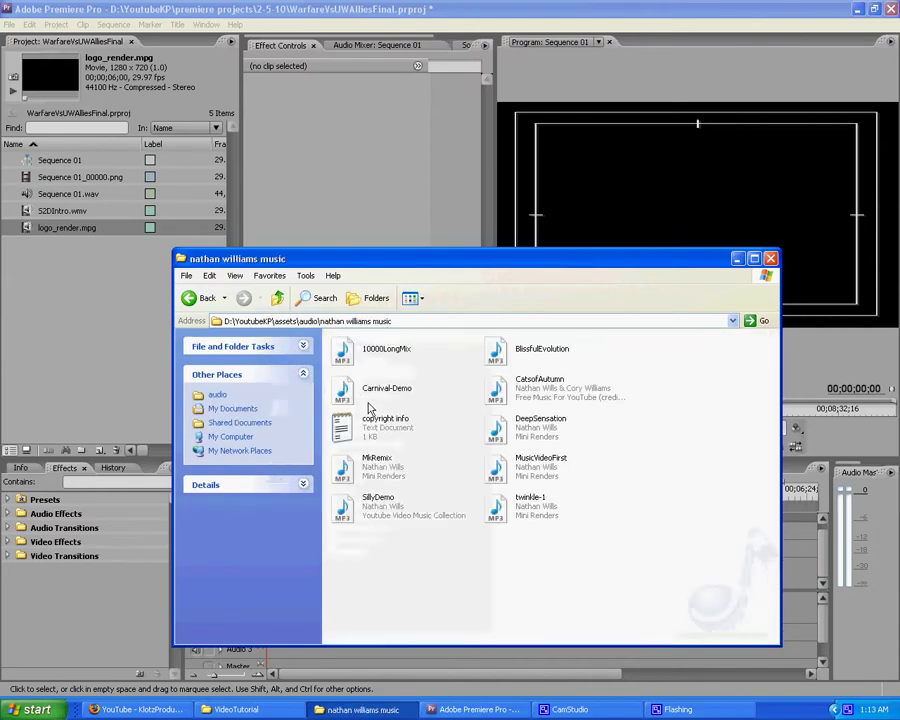
Open the copyright info text file in Notepad, copy all of its text, and minimize it.
click(367, 425)
double_click(381, 420)
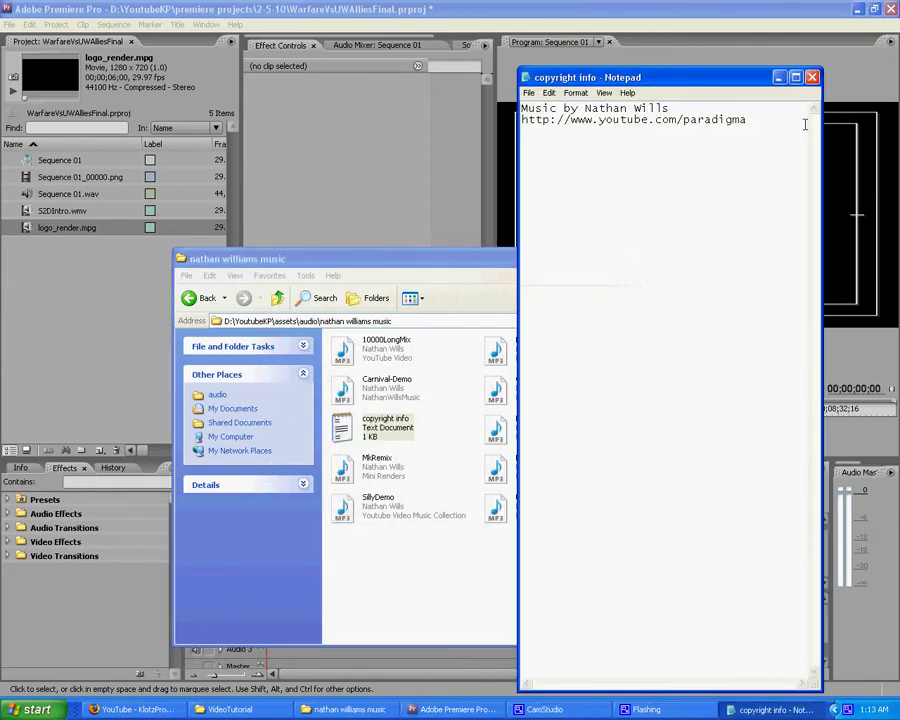
key(ctrl+a)
click(770, 709)
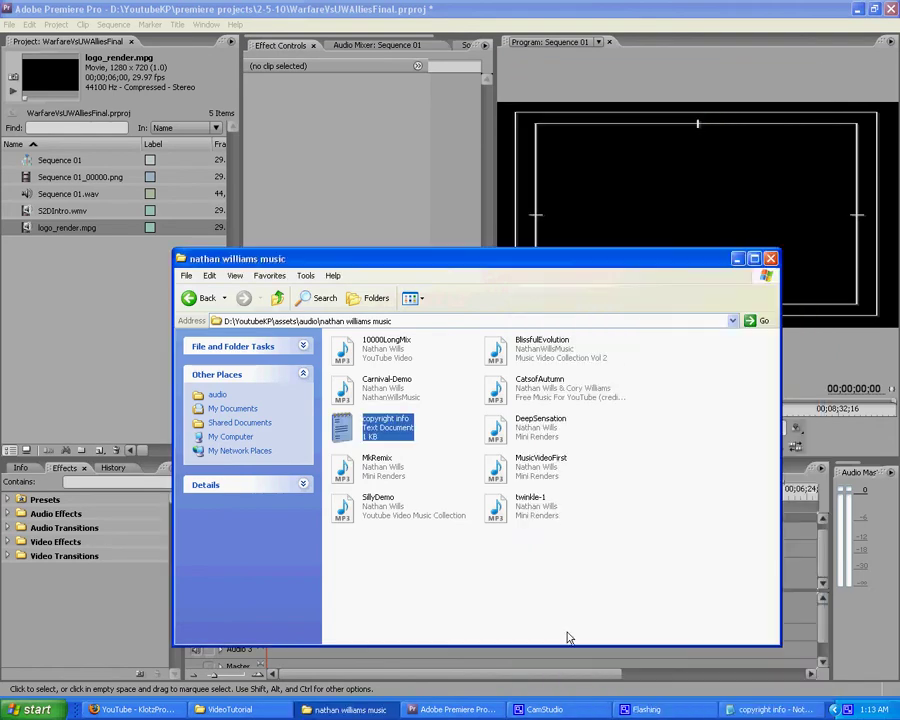
Back in Premiere Pro, create a title named MusicCredits containing the copied music credit at size 50, centred in the frame.
click(14, 30)
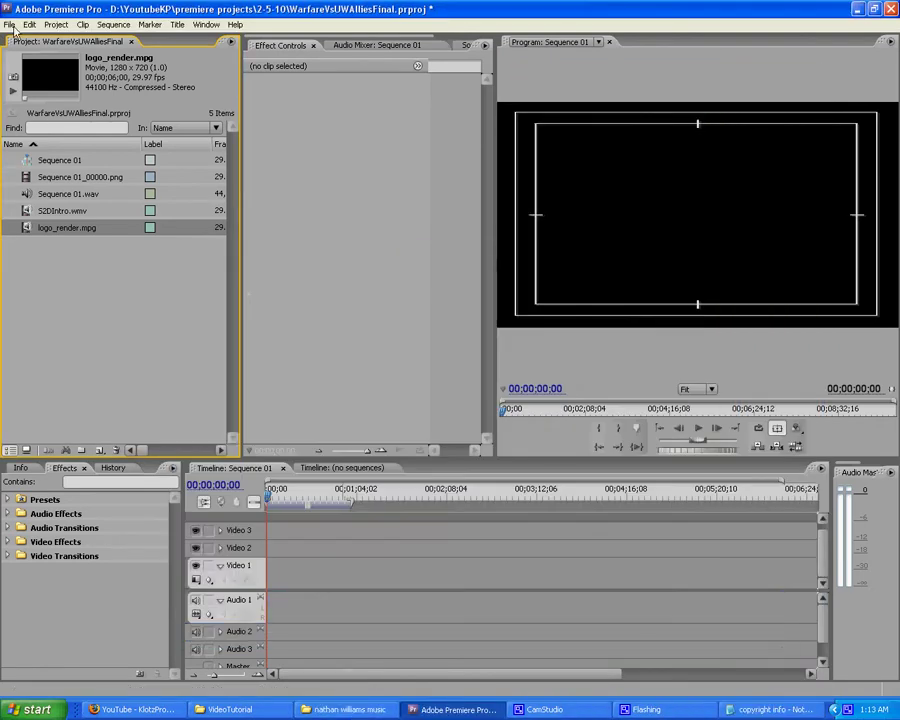
click(10, 25)
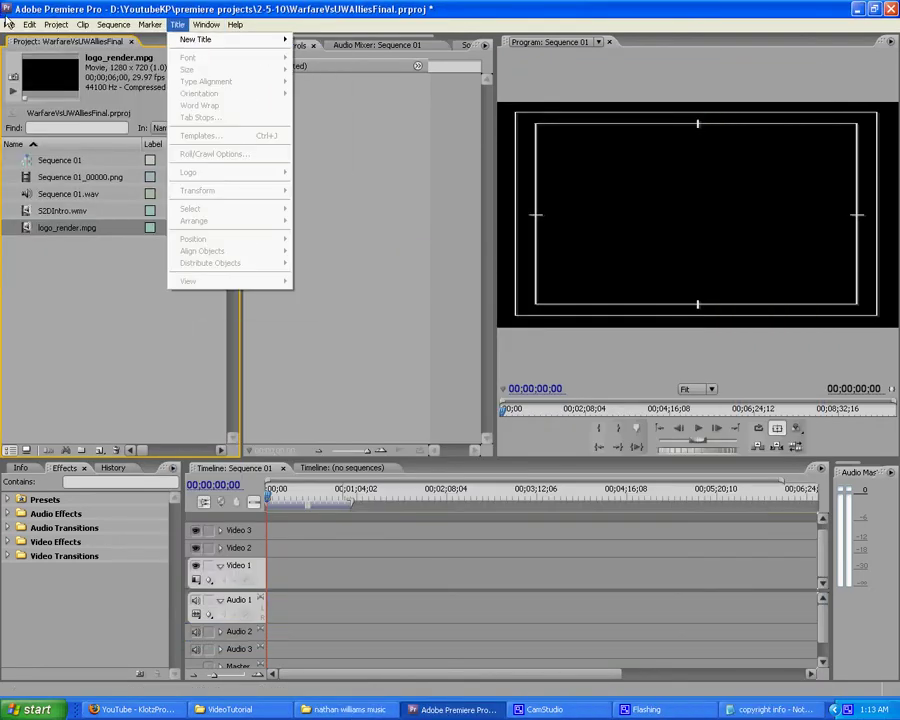
mouse_move(14, 38)
click(200, 86)
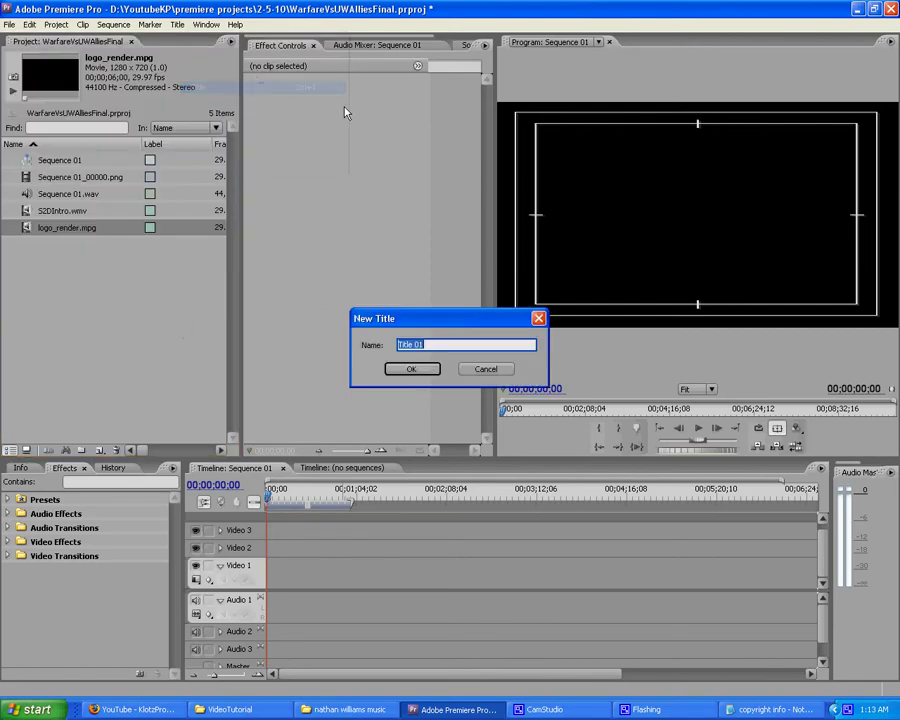
text(MusicCredits)
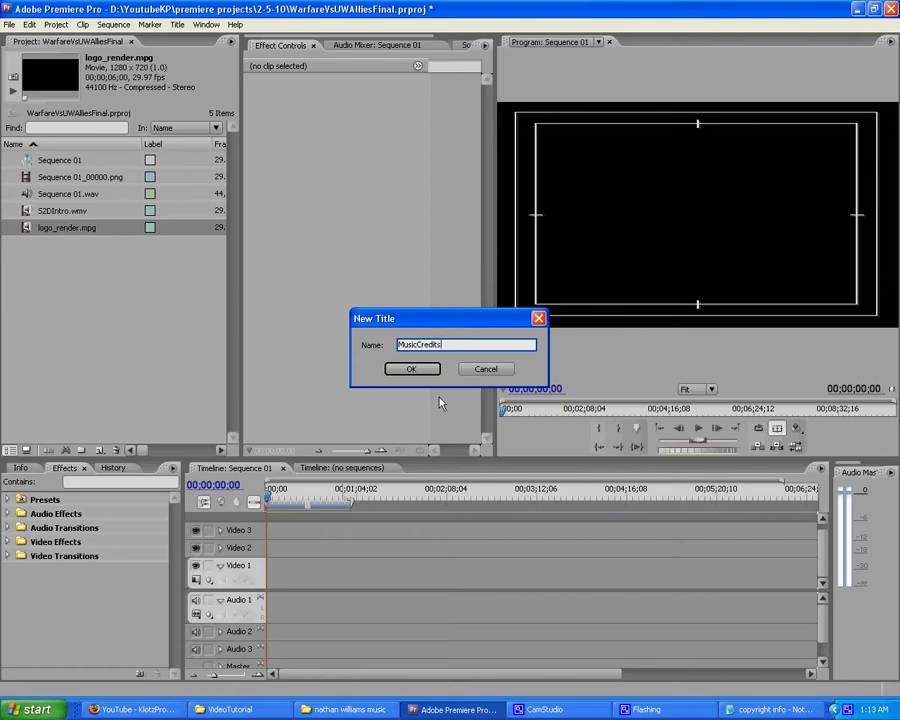
key(Return)
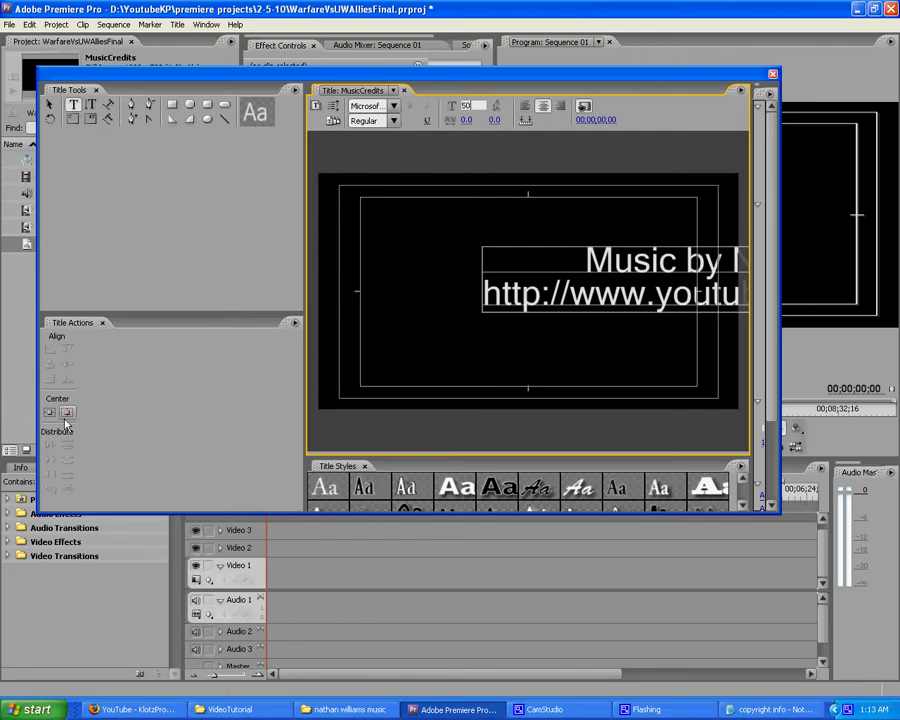
click(187, 364)
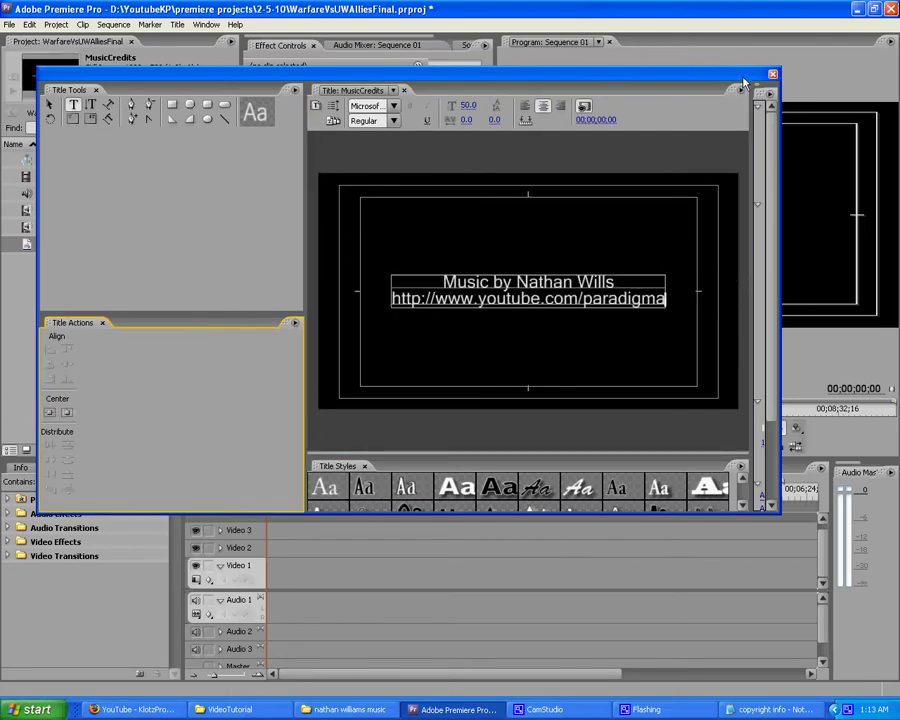
click(773, 76)
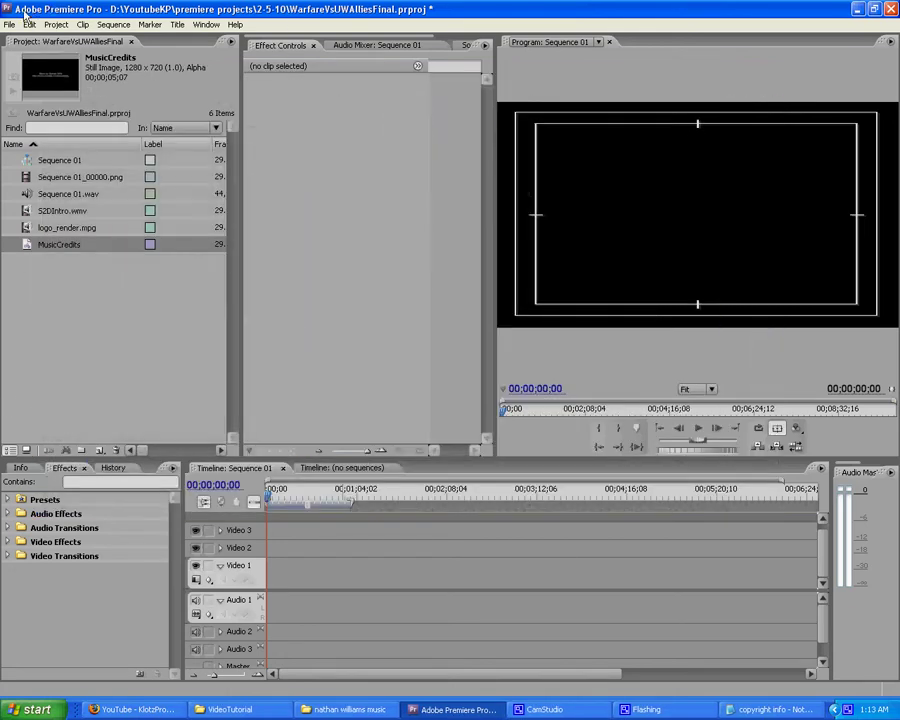
Create a second title named MTGCredits.
click(11, 27)
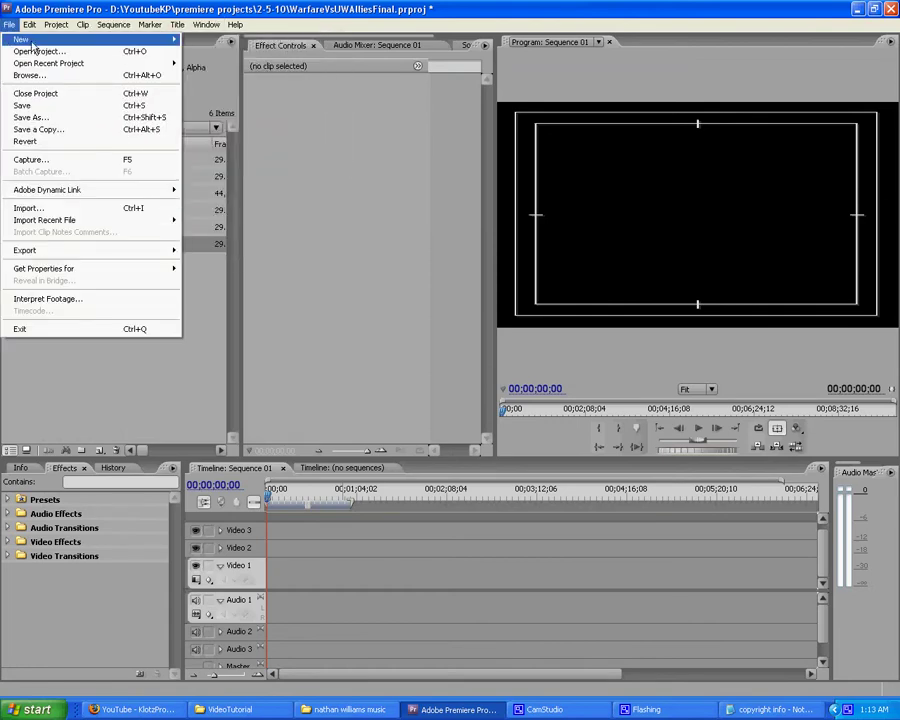
mouse_move(22, 39)
click(237, 88)
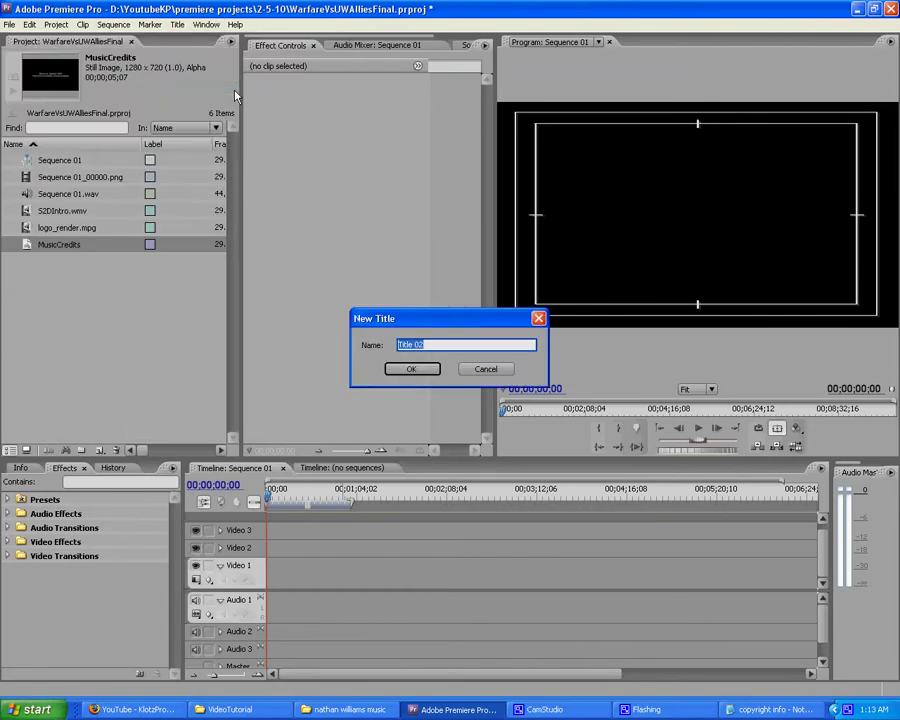
text(MTGCredits)
key(Return)
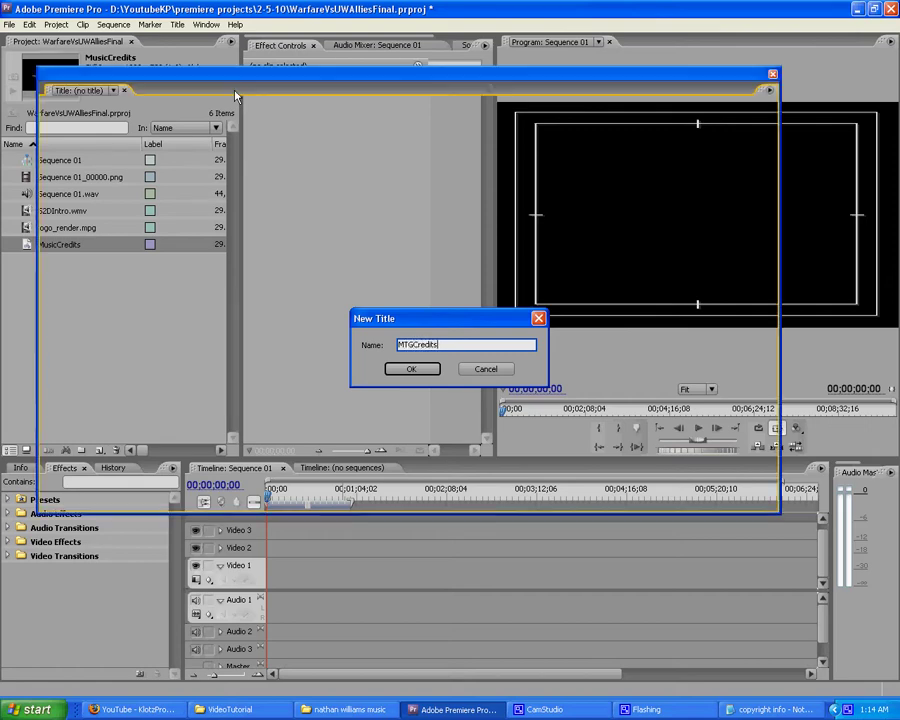
Close the copyright info text file and browse the file explorer back from the composer's music folder to D:\YoutubeKP.
click(735, 703)
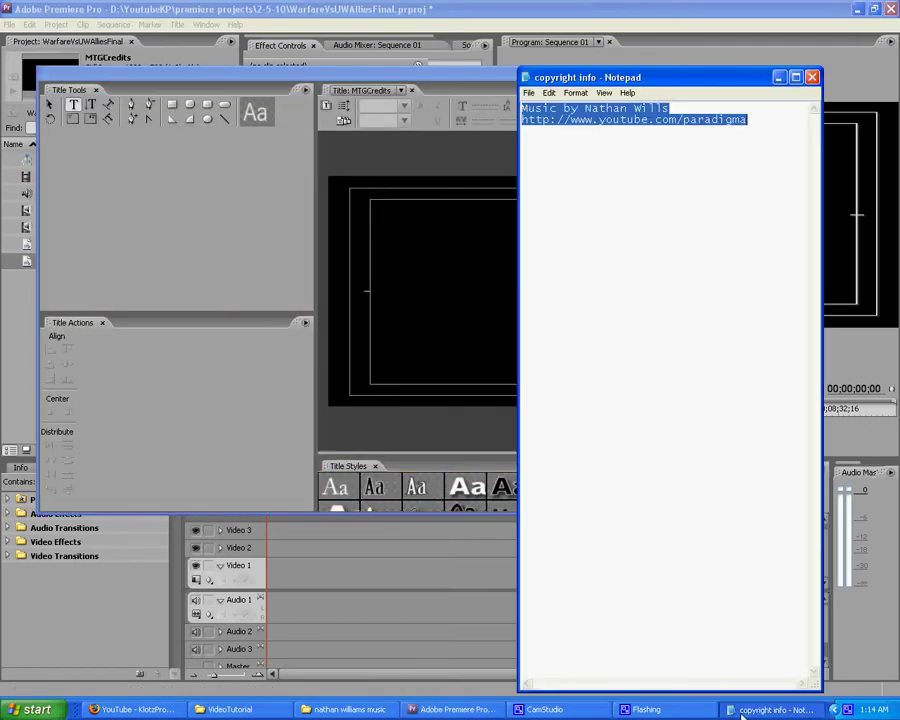
click(813, 75)
click(358, 709)
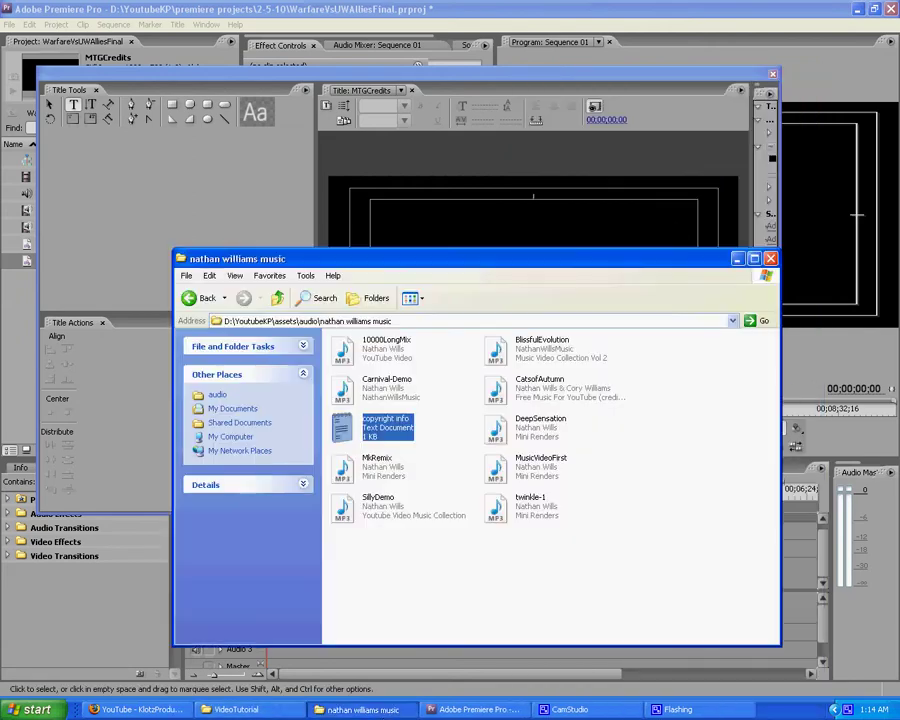
click(202, 307)
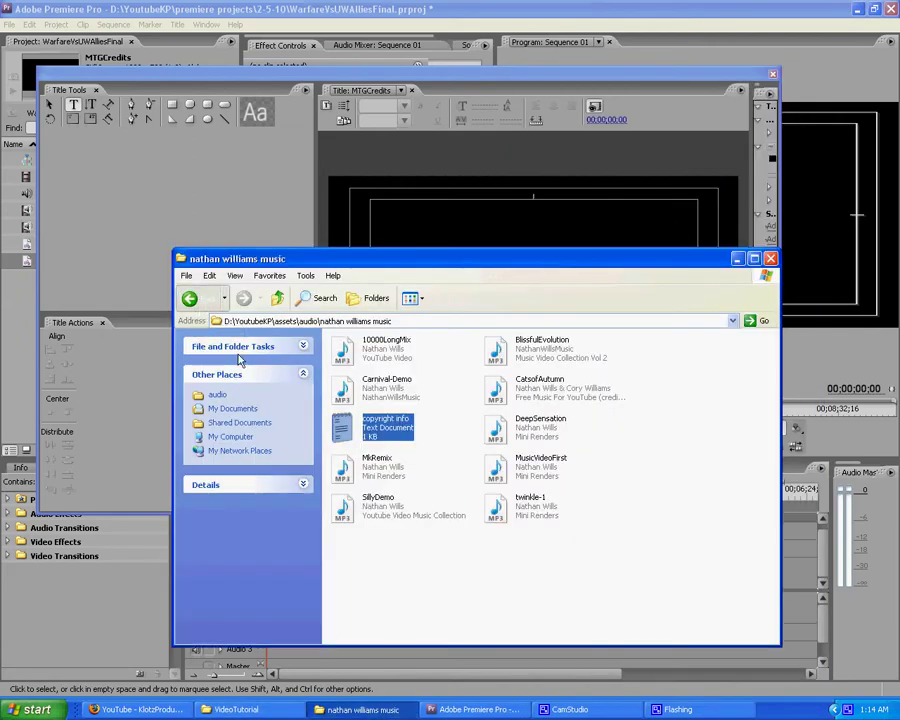
click(197, 300)
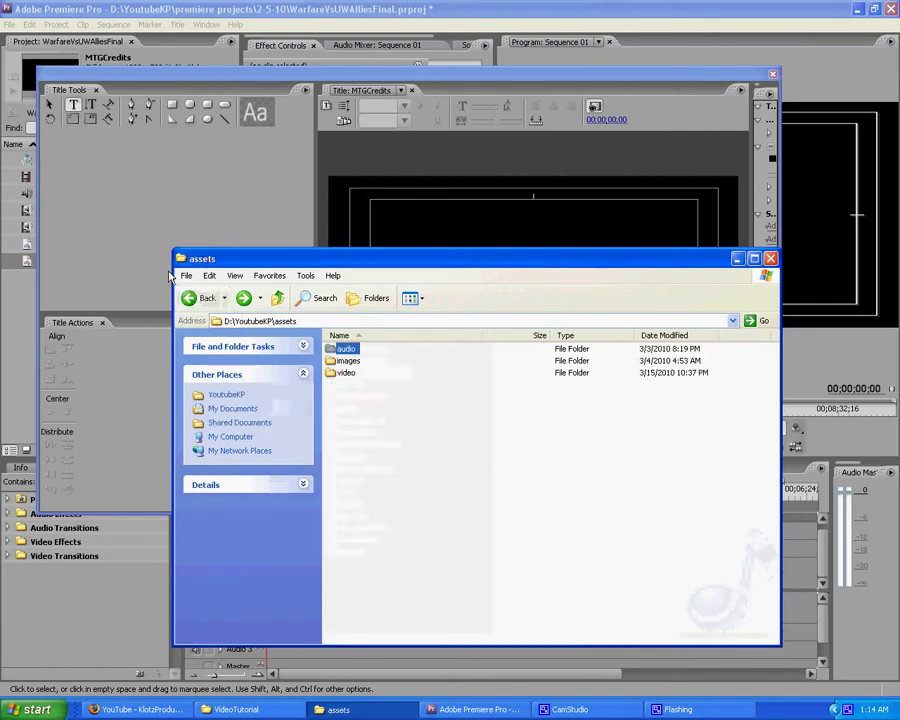
click(197, 300)
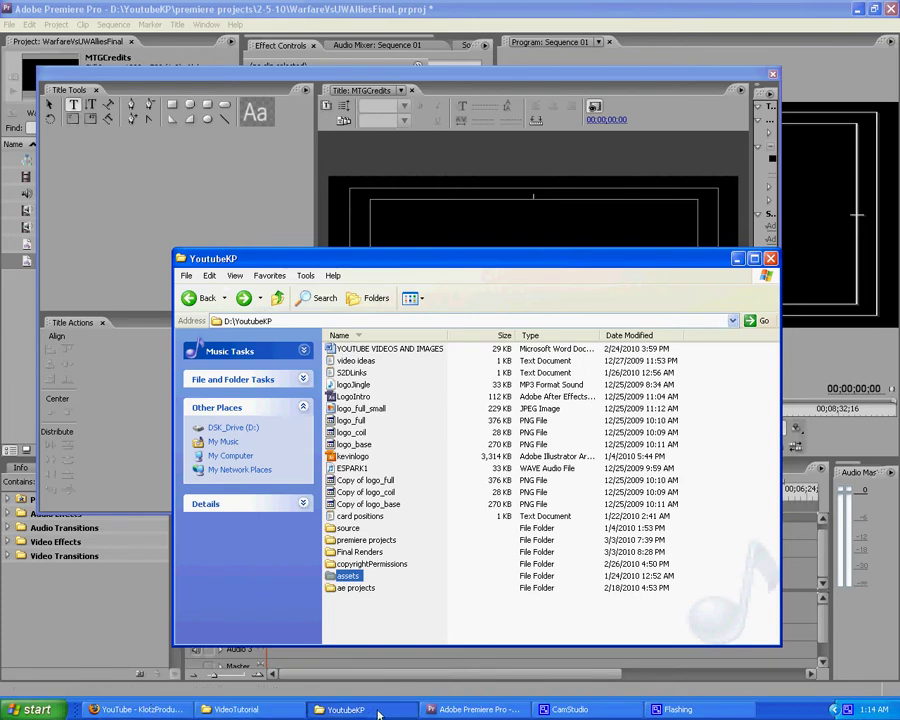
Close the Premiere Pro title window, minimize the program, and open the Wizards of the Coast LLC Word document from the desktop.
key(alt+Tab)
click(772, 74)
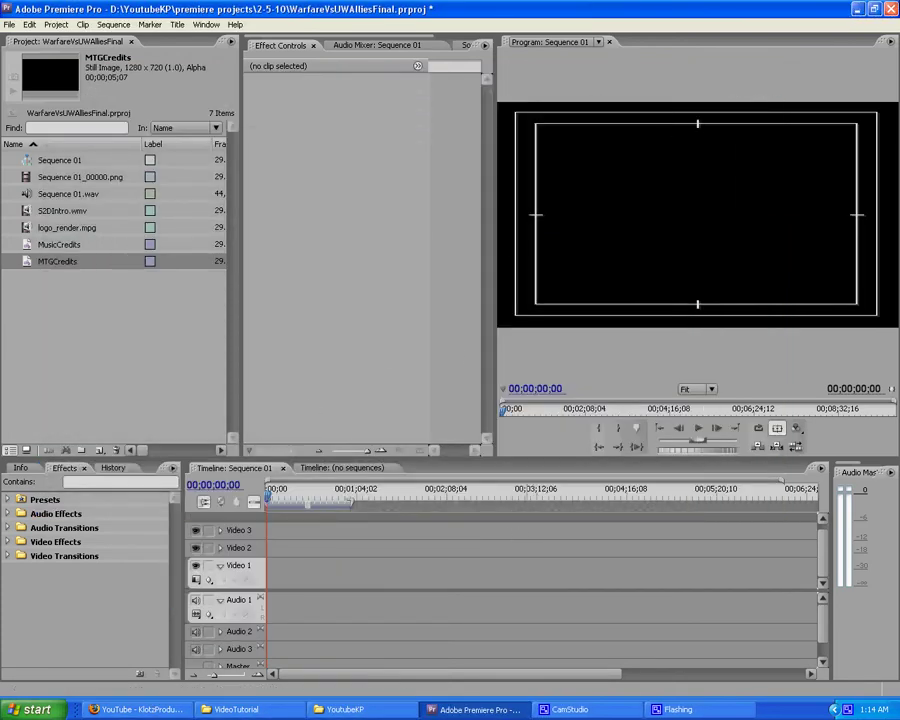
click(857, 8)
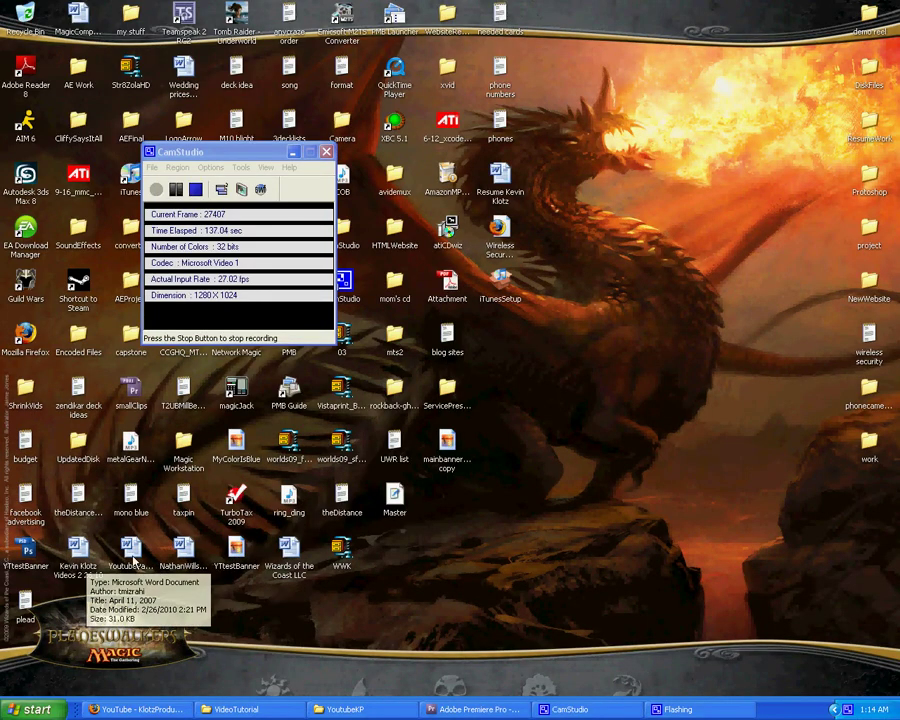
click(290, 551)
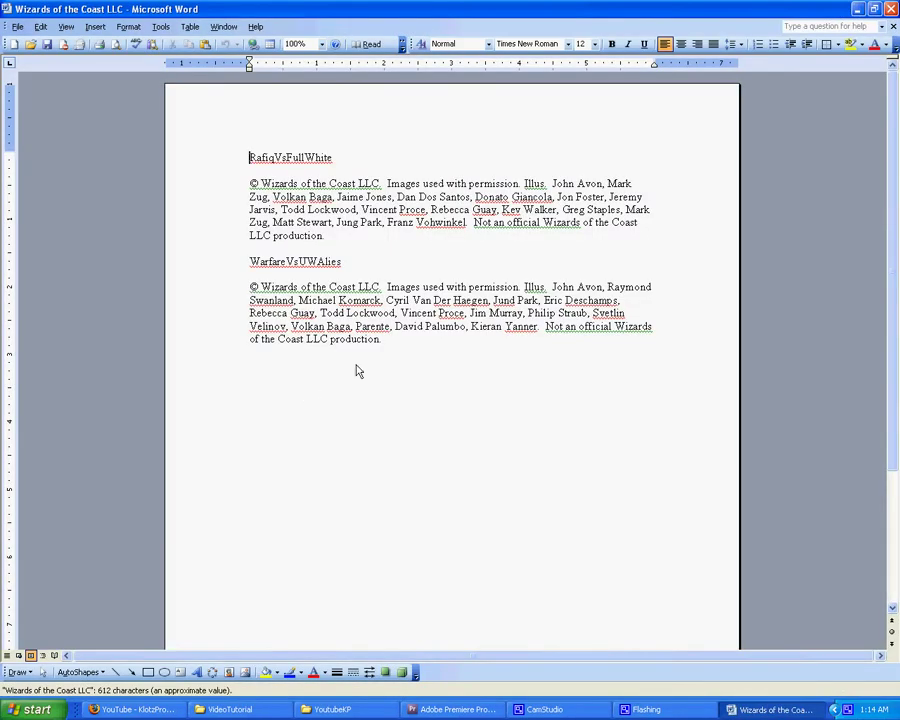
Copy the copyright and illustrator credits paragraph under the WarfareVsUWAlies heading.
drag(382, 341, 240, 305)
key(ctrl+c)
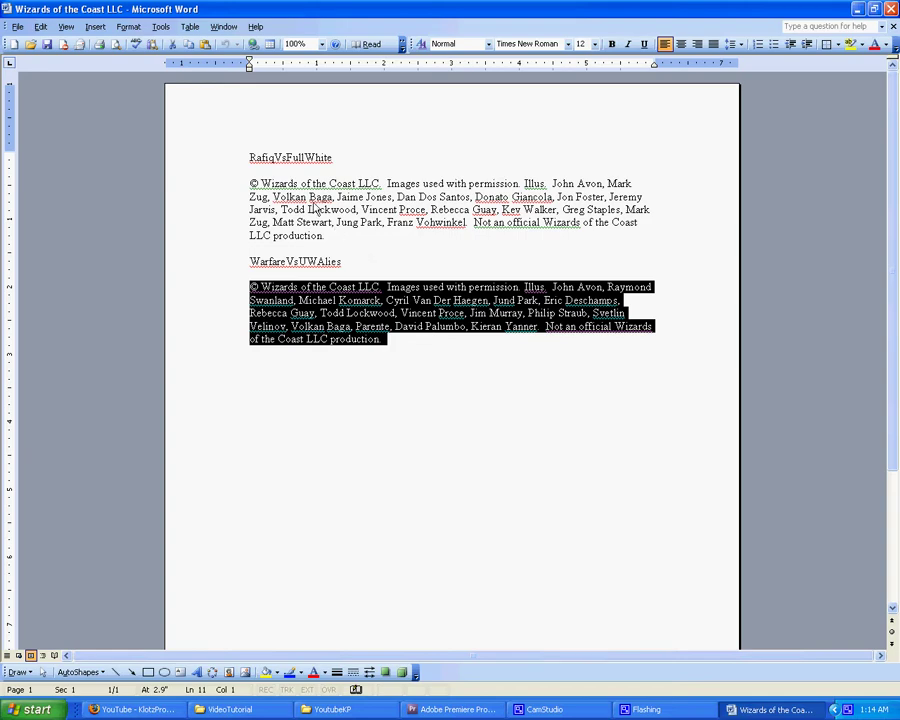
click(309, 199)
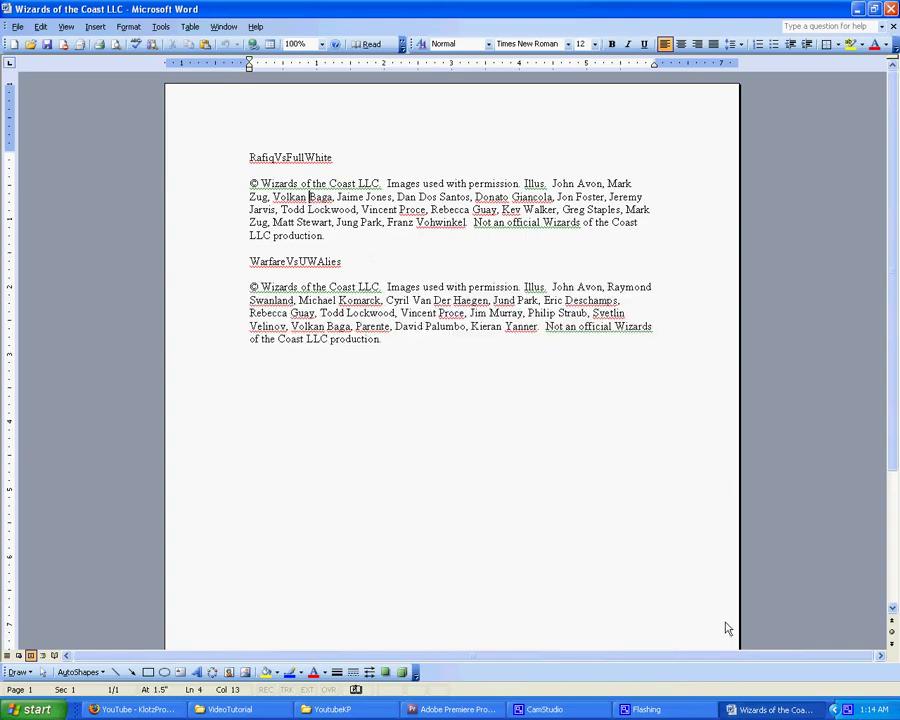
Back in Premiere Pro, reopen the MTGCredits title and paste the copied credits into a text box spanning most of the title-safe area.
click(452, 709)
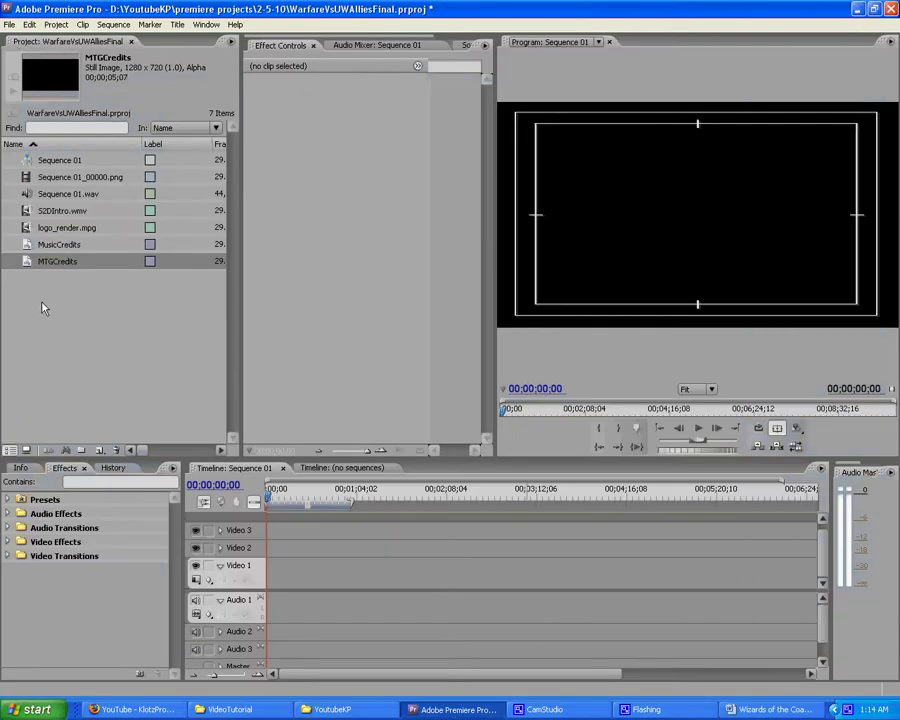
click(40, 262)
double_click(94, 277)
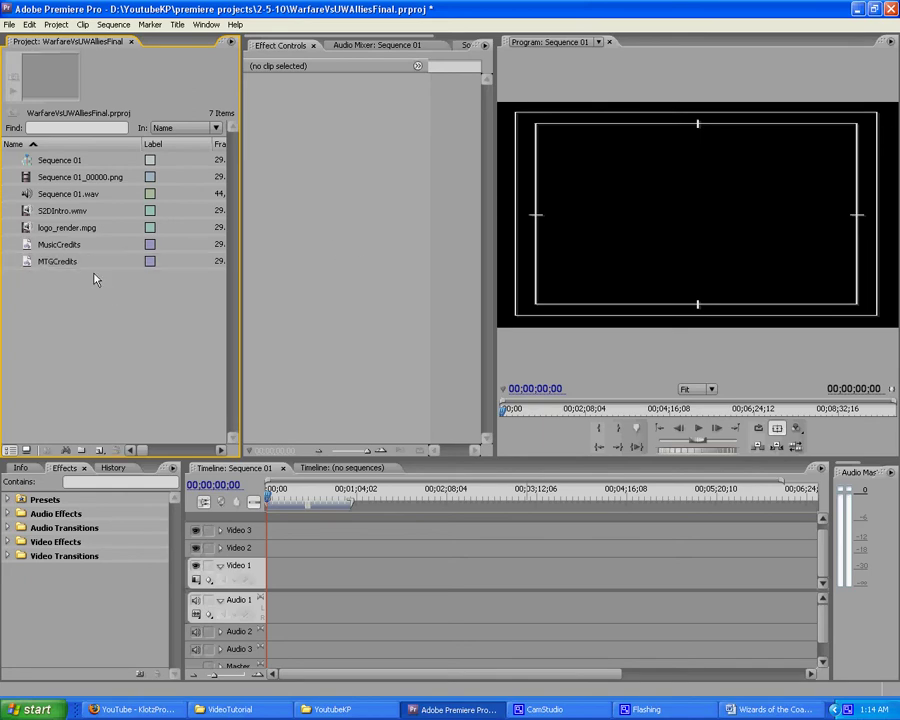
click(607, 465)
double_click(52, 262)
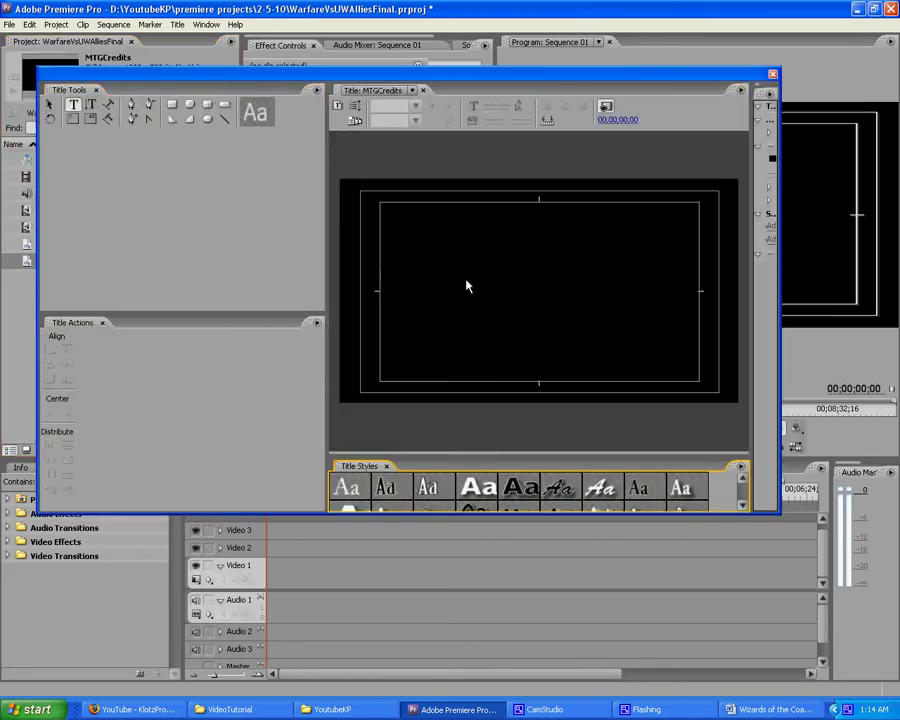
drag(401, 212, 676, 380)
key(ctrl+v)
Centre-align the MTG credits text and set its font size to 45.
click(564, 105)
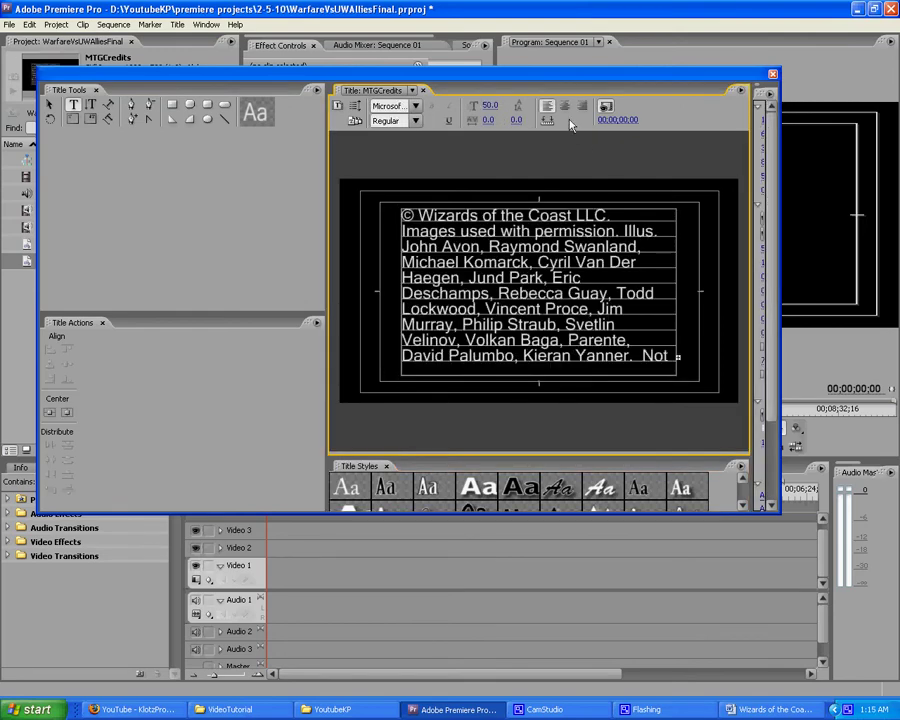
click(492, 106)
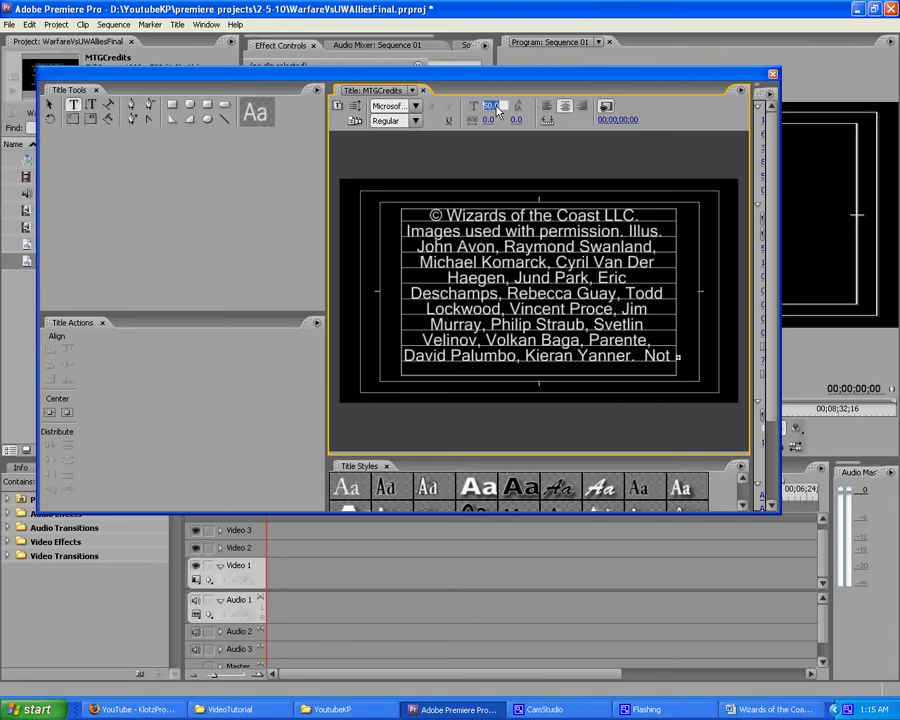
text(30)
key(Return)
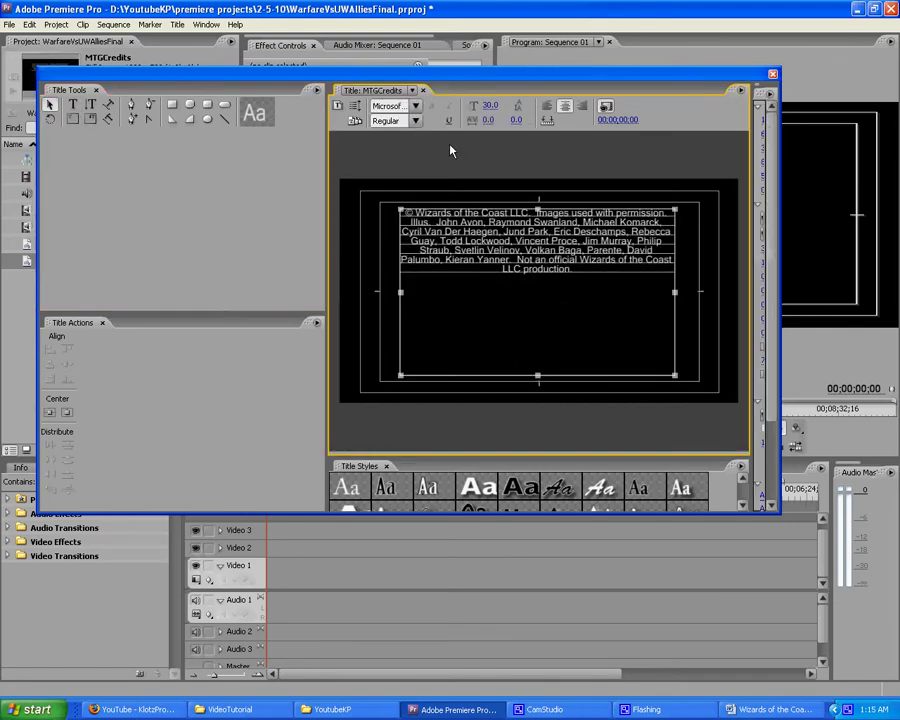
click(497, 107)
key(Return)
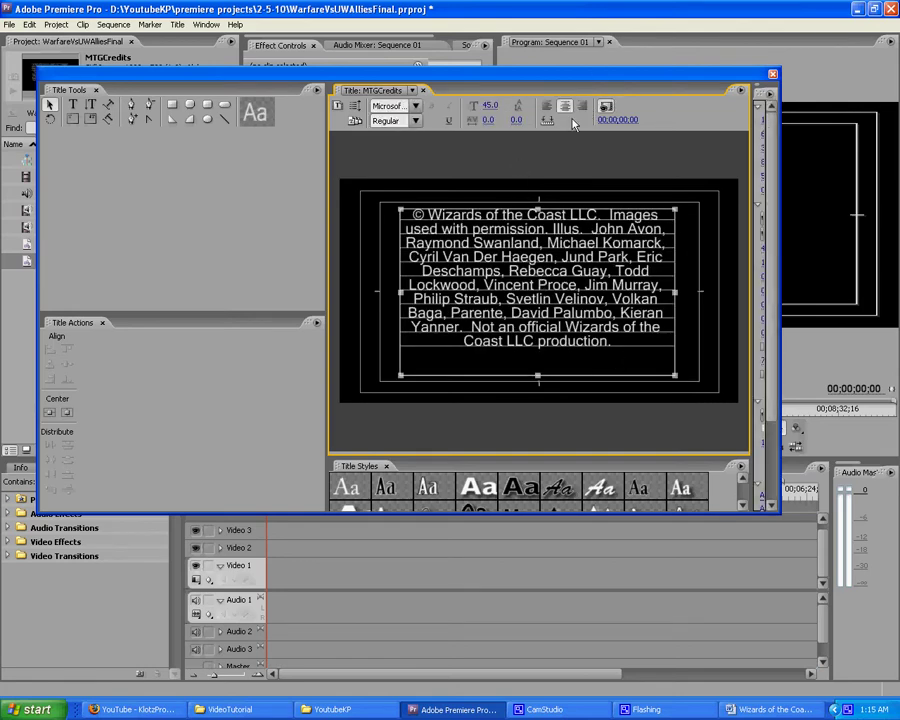
Shorten the credits text box to fit its text, centre it in the frame, and close the title window.
drag(539, 377, 539, 357)
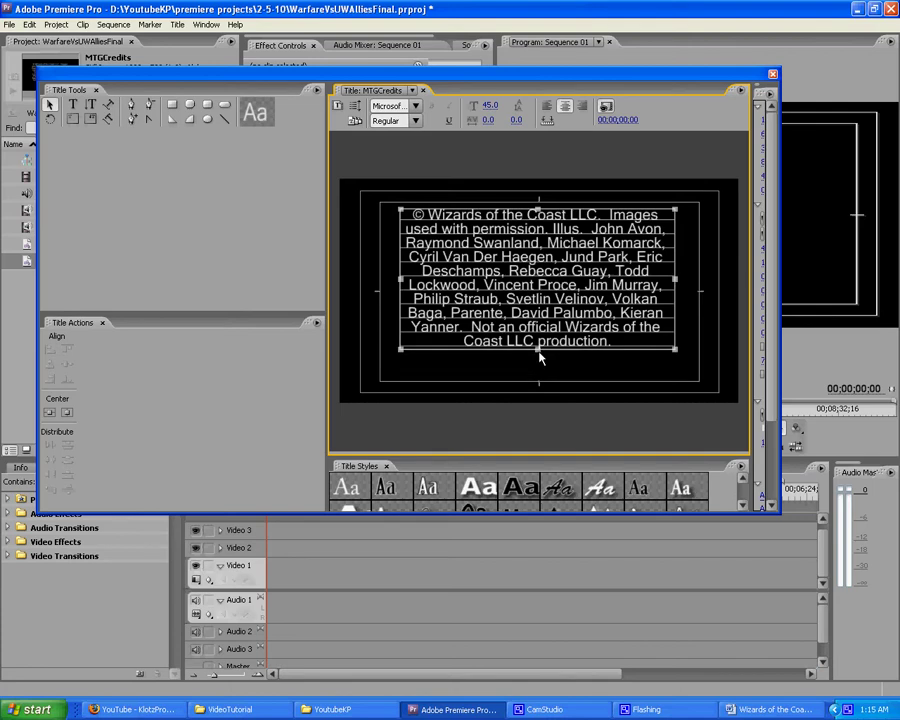
click(66, 412)
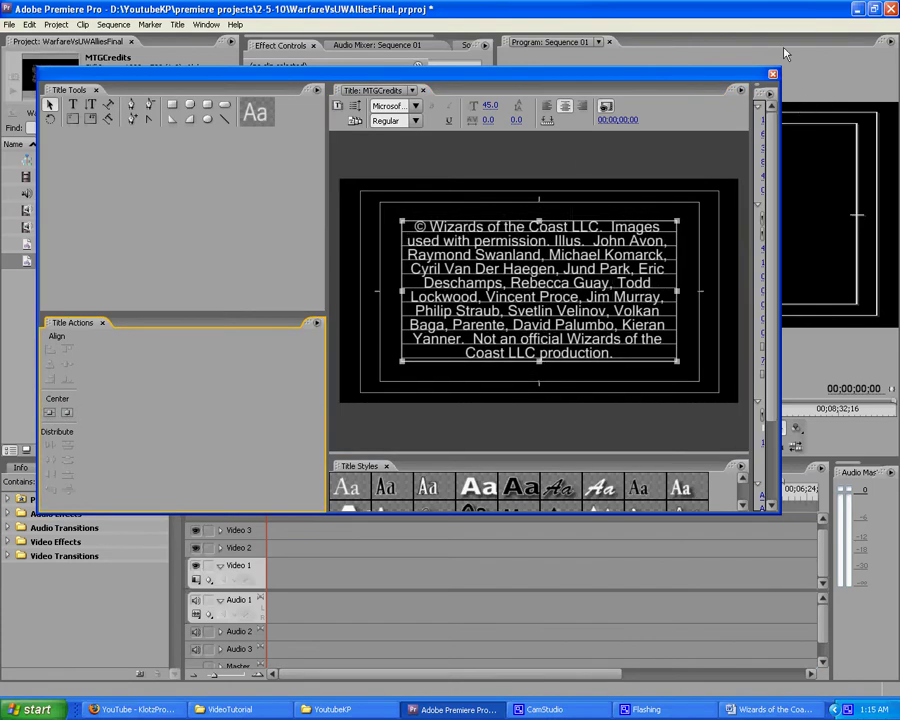
click(773, 74)
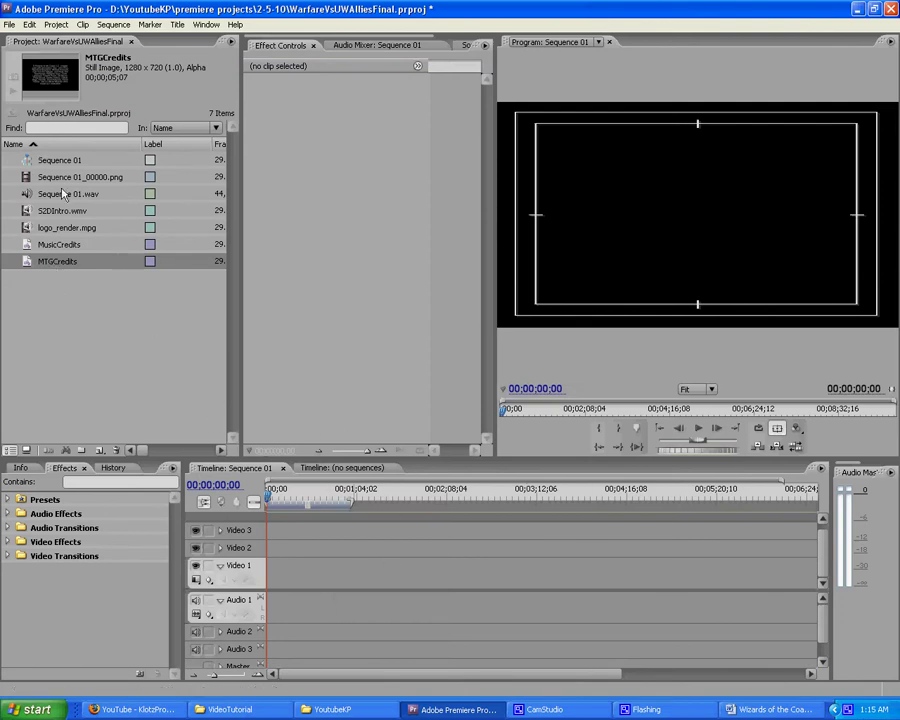
Place logo_render.mpg at the start of Video 1 and preview its logo in the sequence.
click(66, 212)
click(72, 229)
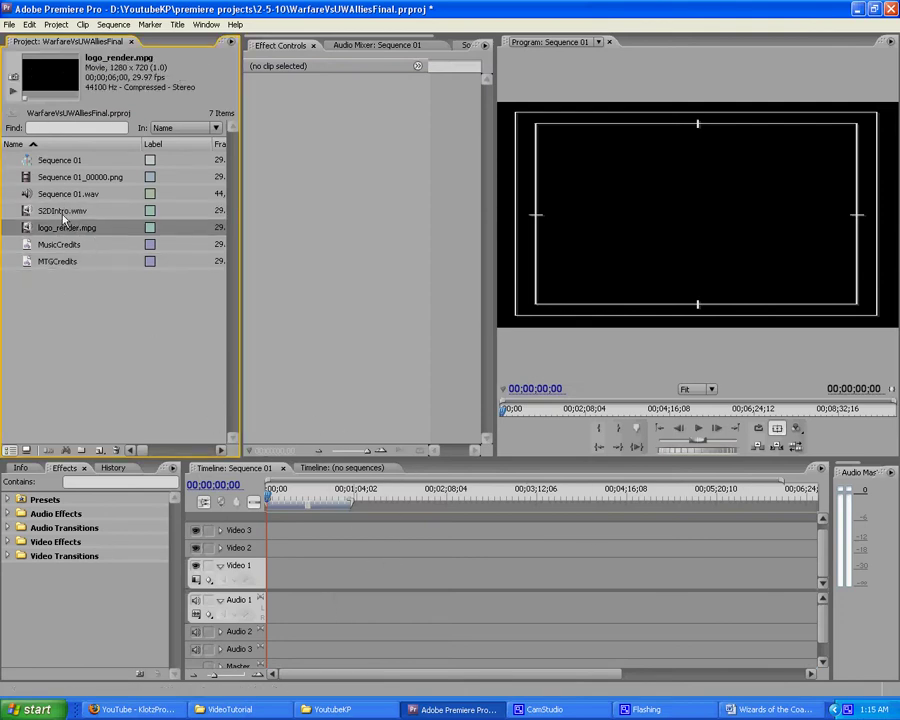
click(66, 212)
click(66, 228)
drag(66, 228, 270, 567)
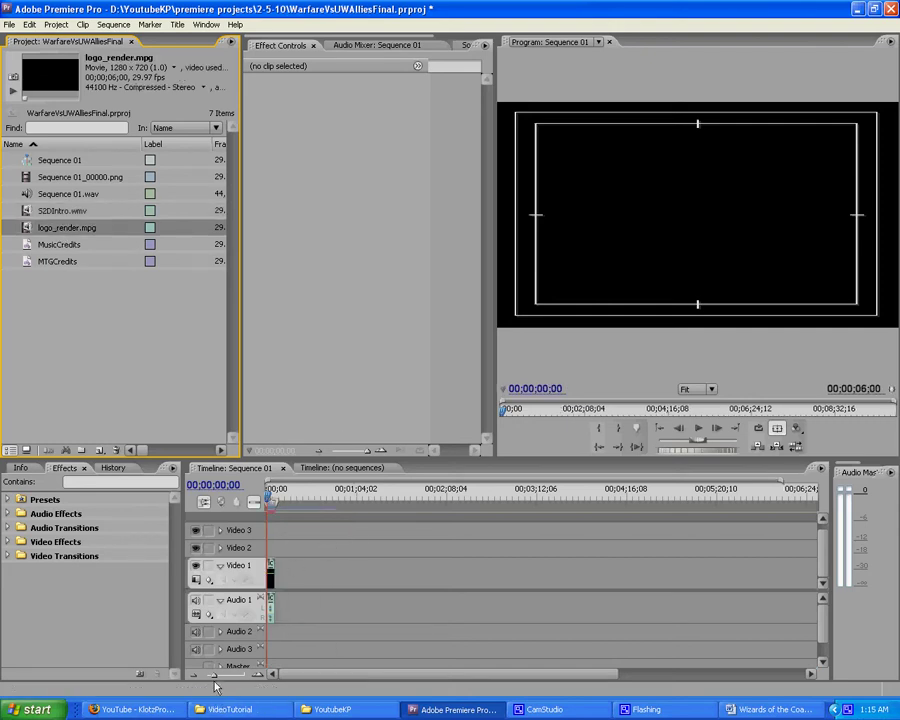
drag(215, 686, 227, 684)
click(371, 490)
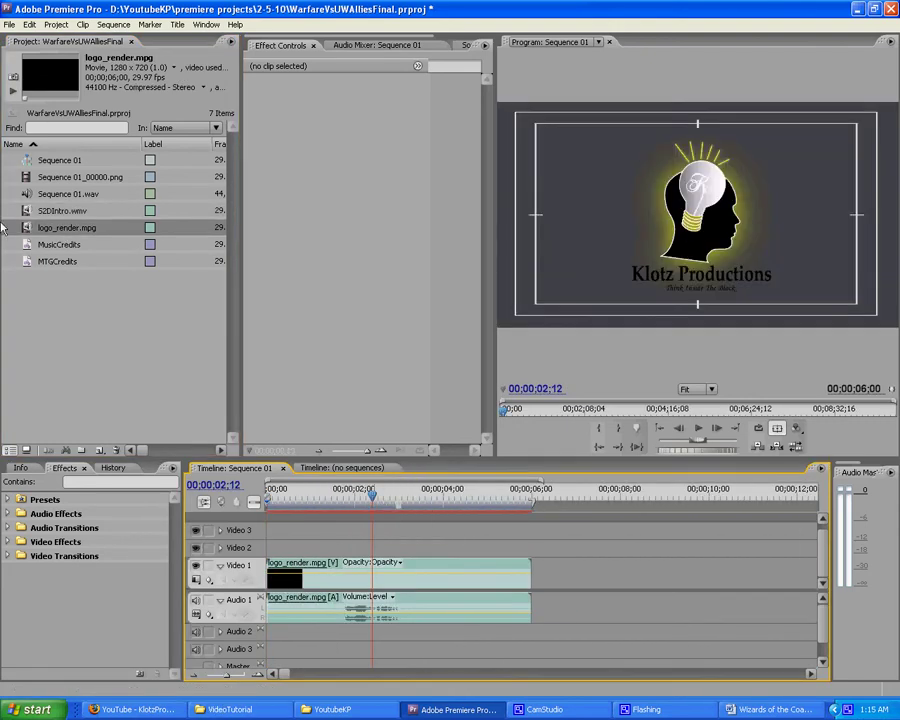
Place S2DIntro.wmv on Video 1 directly after the logo clip and move the playhead to the intro's end at 00;00;11;00.
drag(48, 214, 536, 576)
click(706, 498)
drag(706, 498, 752, 498)
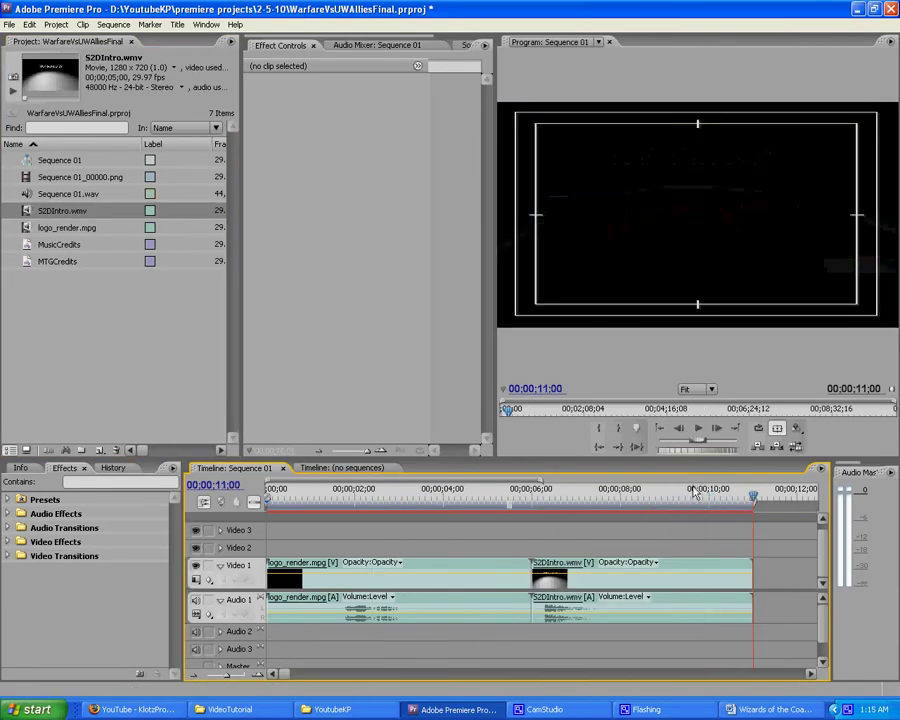
Apply a Cross Dissolve to the end of the S2DIntro.wmv clip and preview the frames before it.
click(641, 562)
click(700, 578)
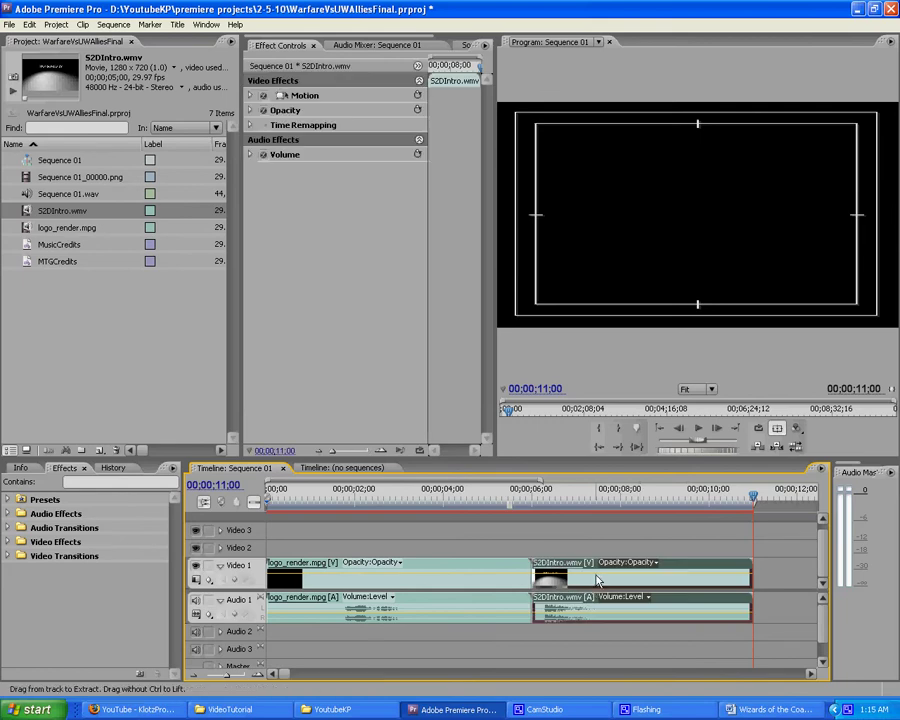
key(ctrl+d)
click(741, 500)
drag(741, 500, 697, 498)
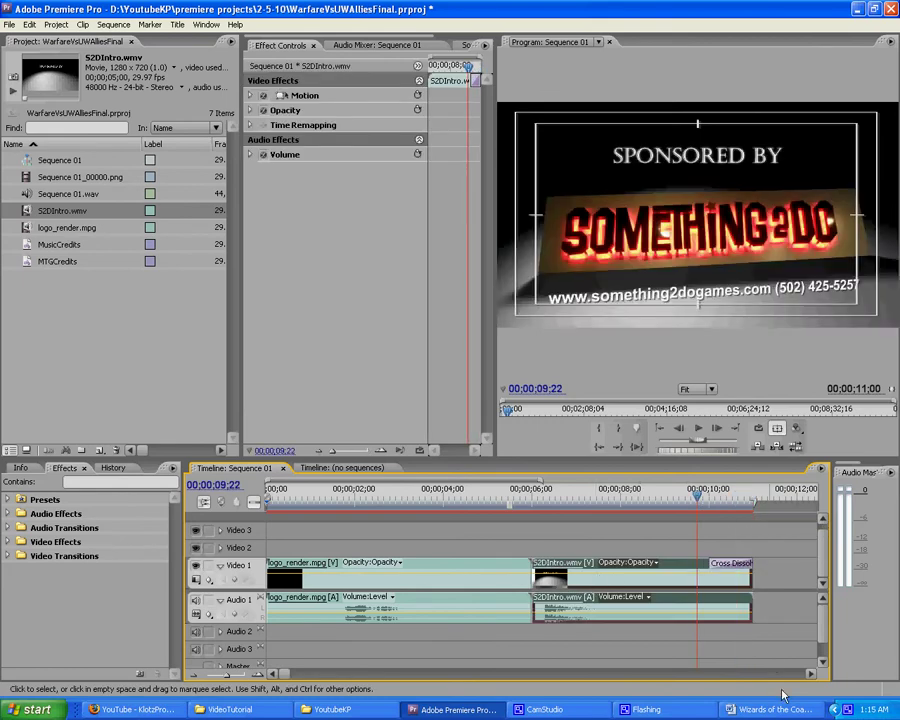
Place Sequence 01.wav on Audio 1 and the Sequence 01_00000.png image sequence on Video 1, both directly after the intro clip.
drag(229, 676, 212, 676)
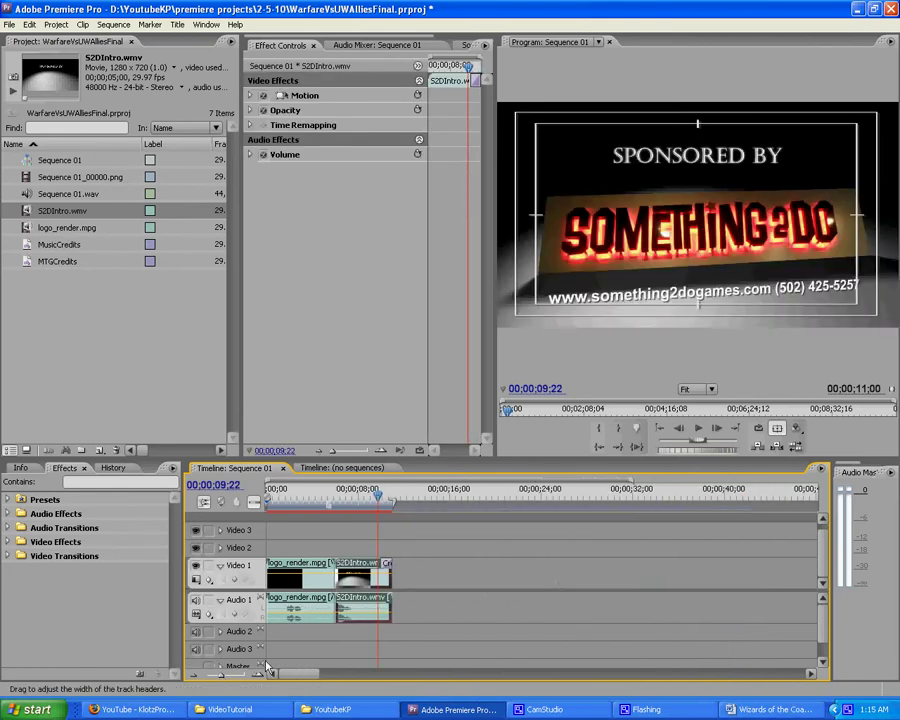
click(60, 197)
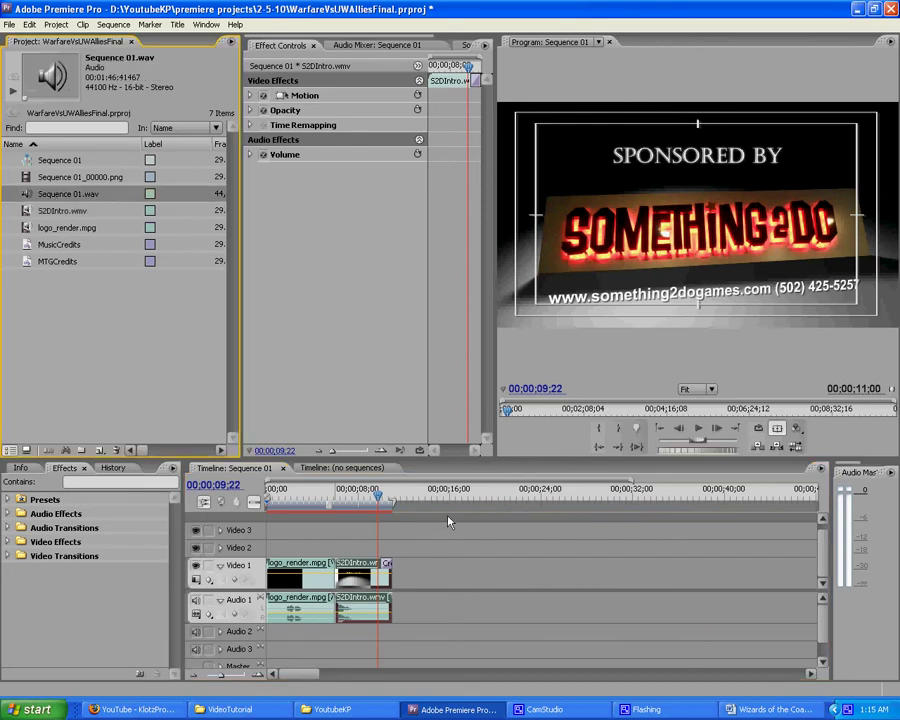
drag(448, 521, 408, 603)
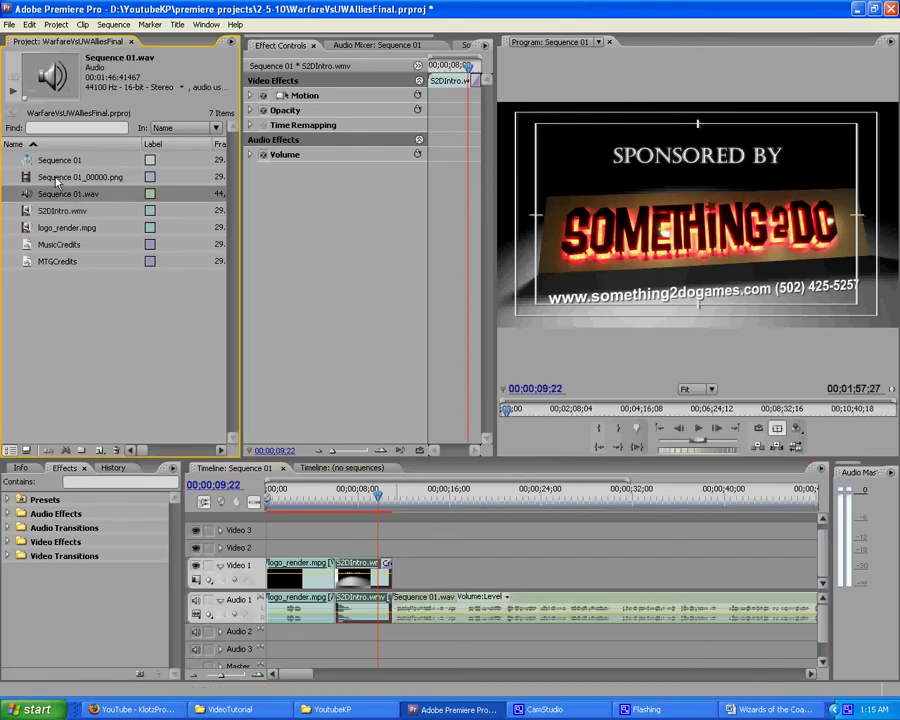
drag(57, 179, 400, 568)
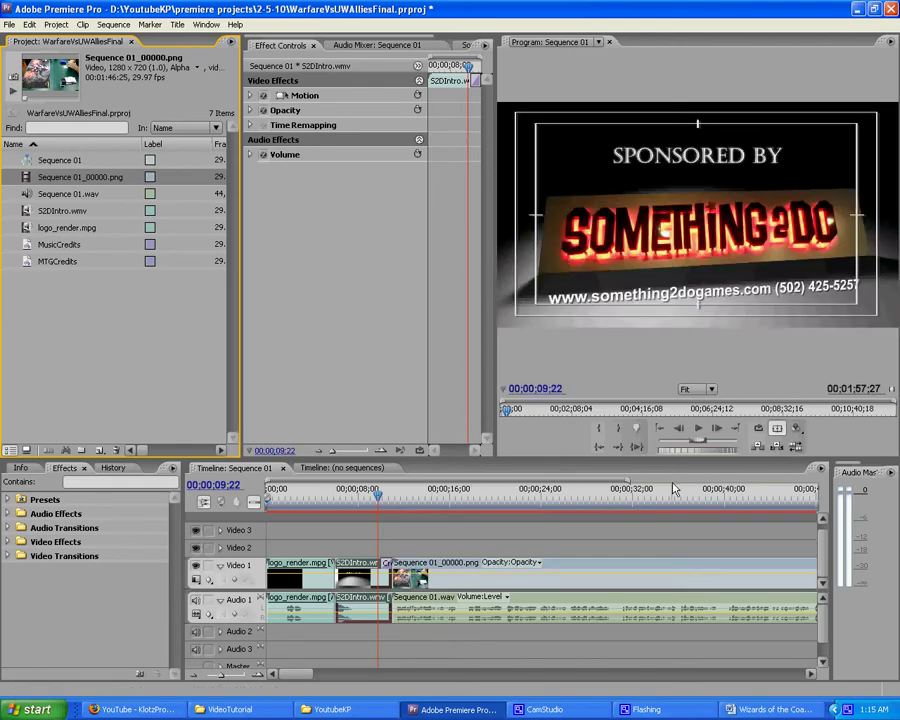
Import the MusicVideoFirst audio file from the composer's music folder in YoutubeKP\assets\audio.
double_click(44, 315)
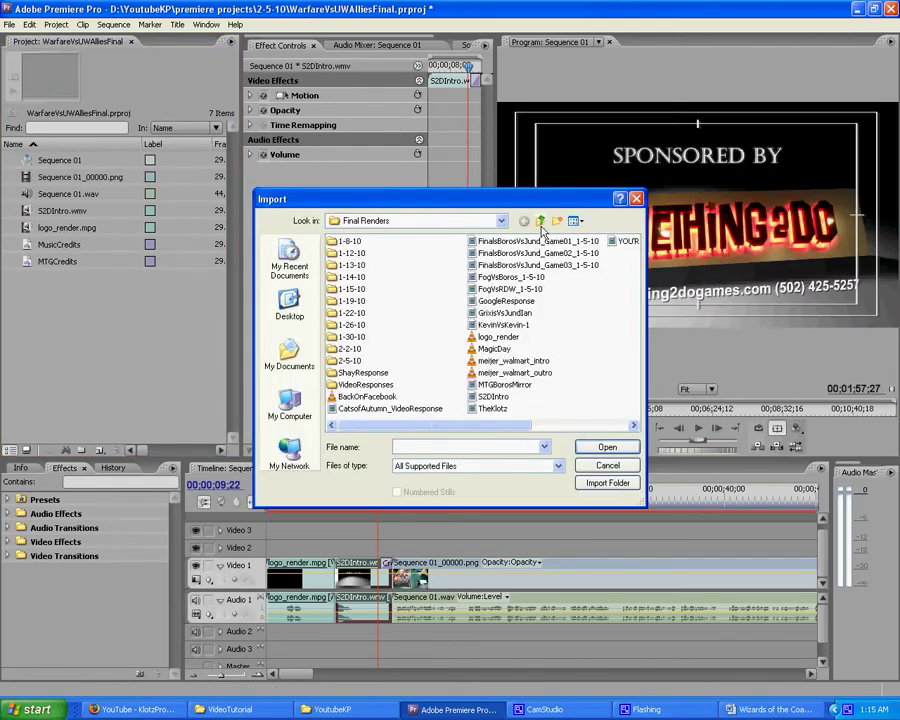
click(541, 221)
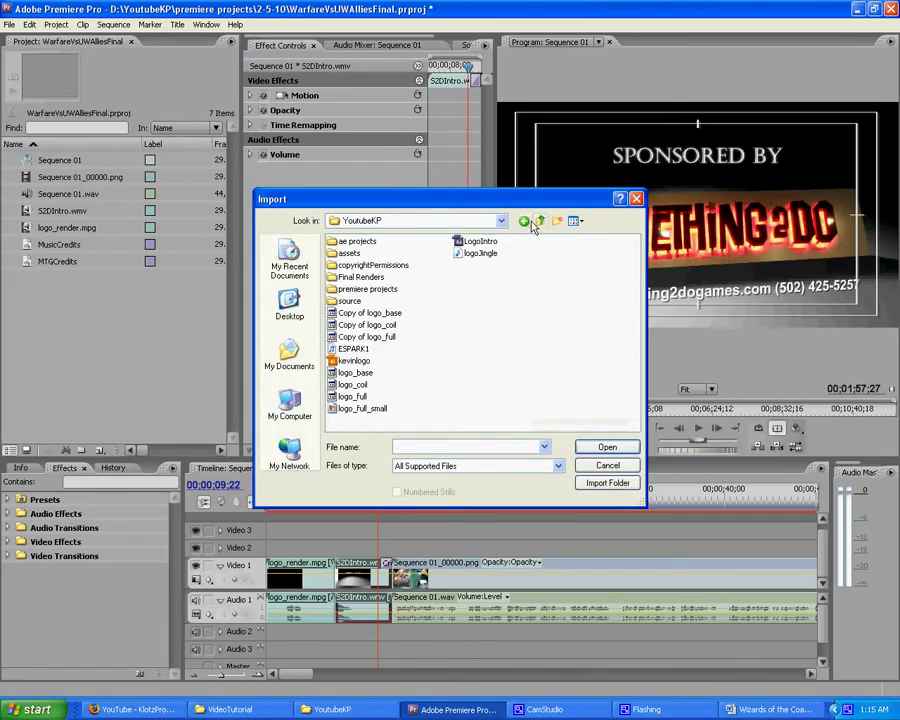
double_click(345, 253)
double_click(344, 242)
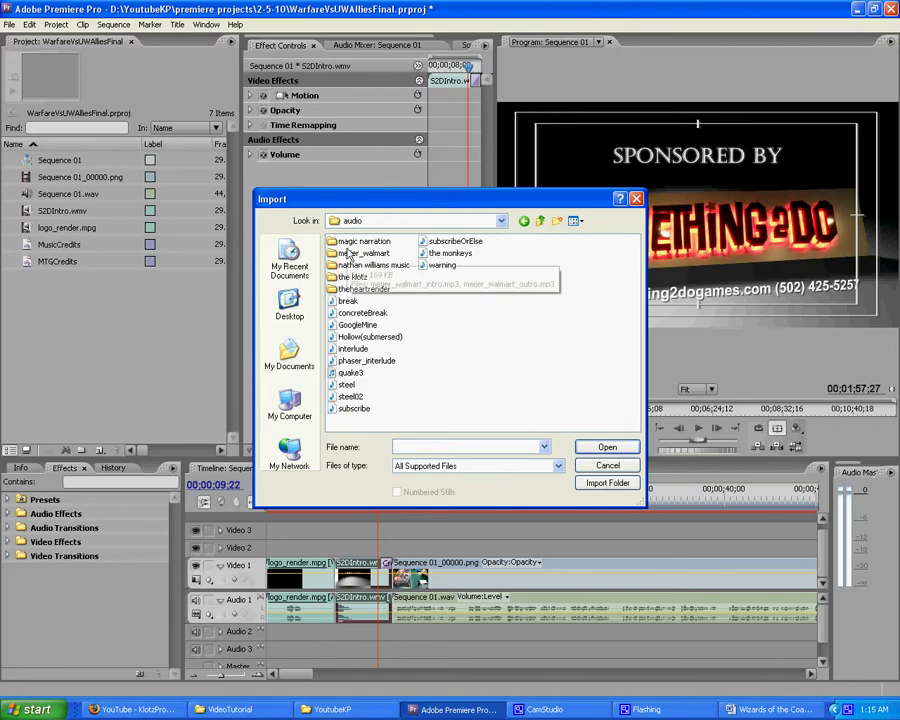
double_click(346, 265)
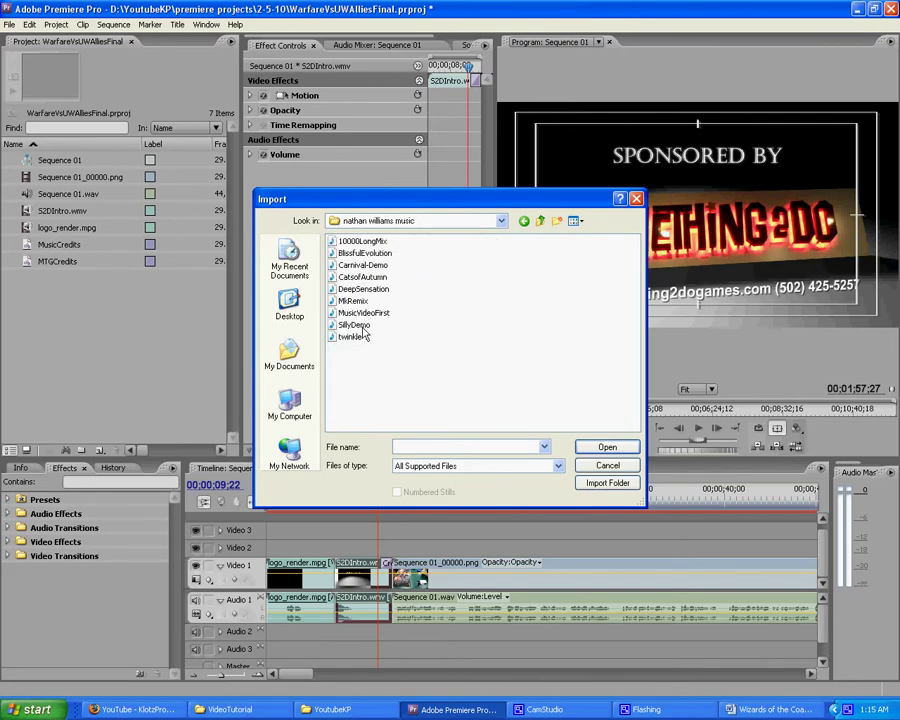
click(368, 313)
click(607, 448)
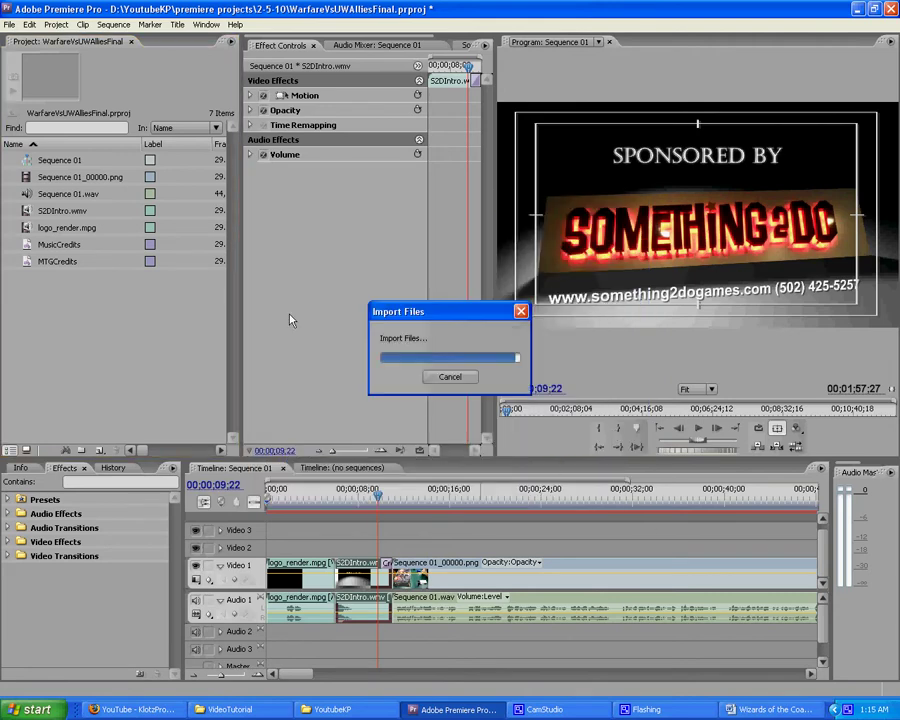
Place MusicVideoFirst.mp3 on Audio 2 directly after the intro clip and expand the Audio 2 track to display its waveform.
drag(44, 285, 394, 638)
click(219, 632)
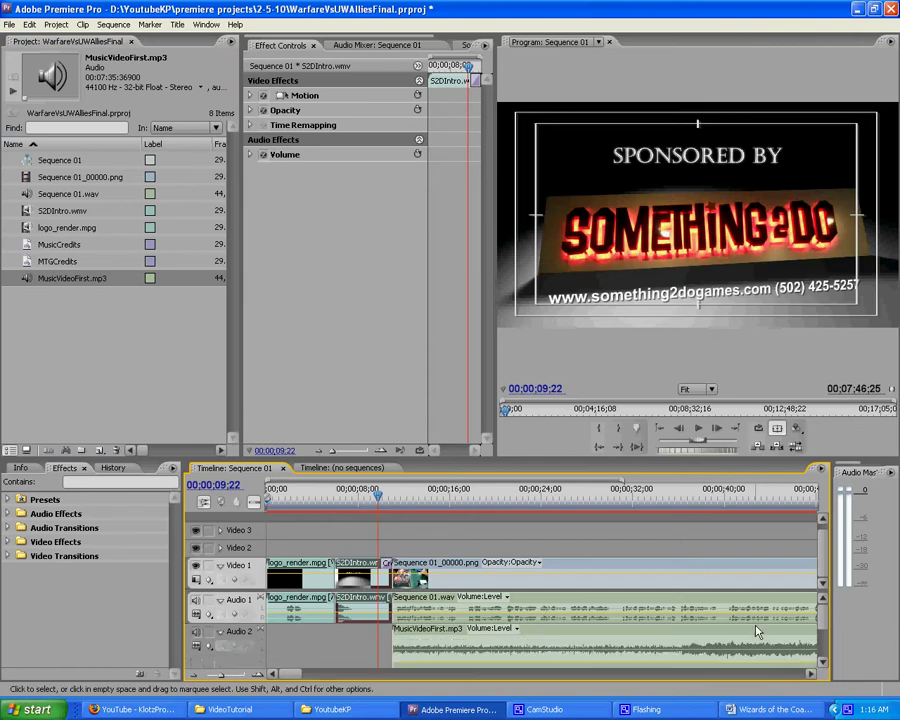
scroll(818, 638, down, 2)
scroll(818, 638, down, 1)
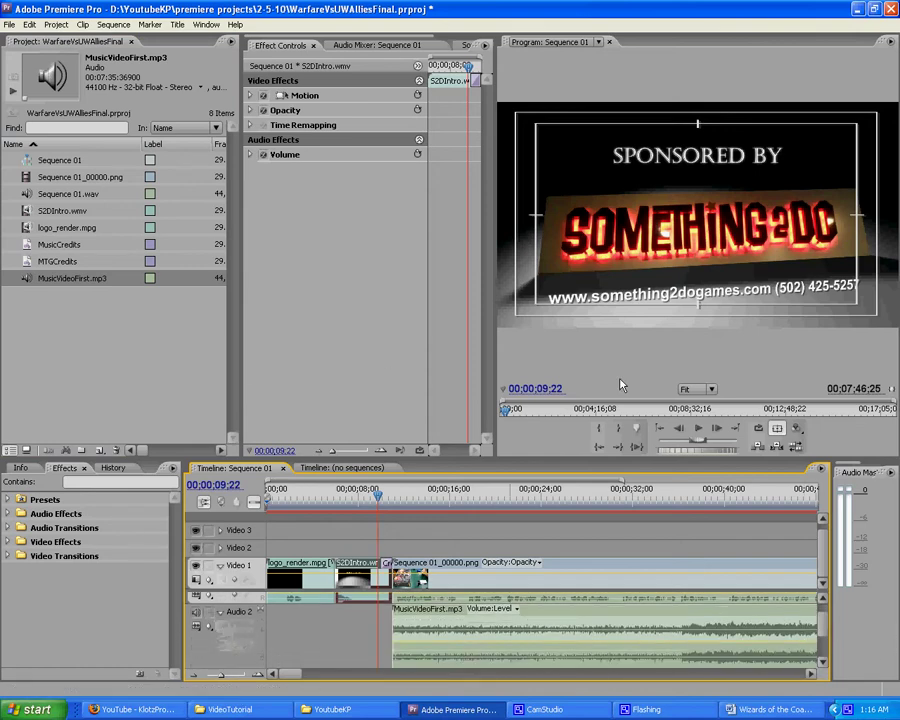
Play the sequence from 00;00;09;22 to hear the background music together with the main audio.
click(697, 429)
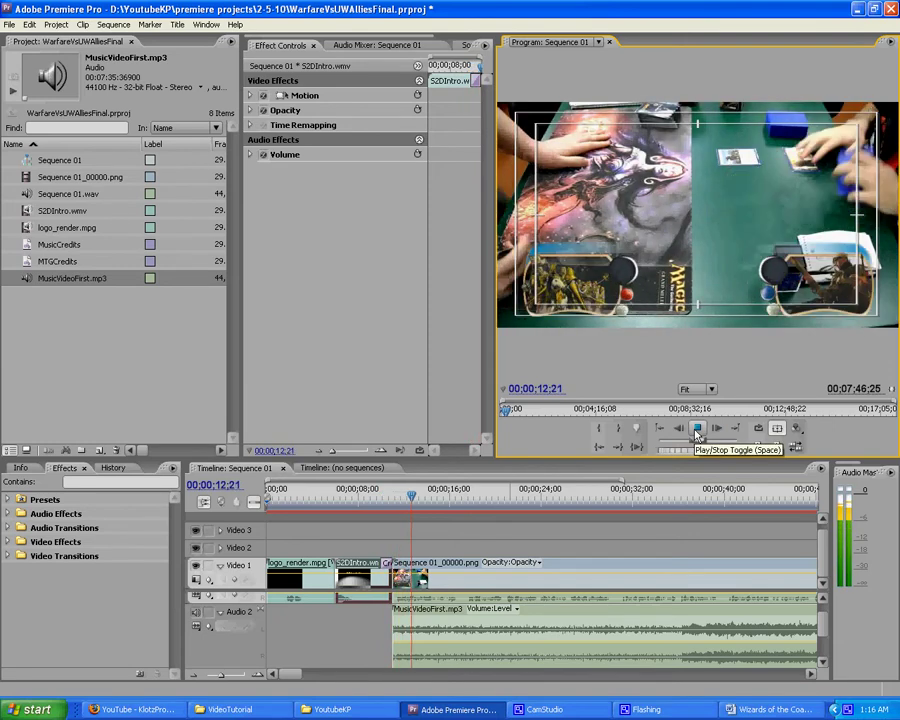
click(697, 429)
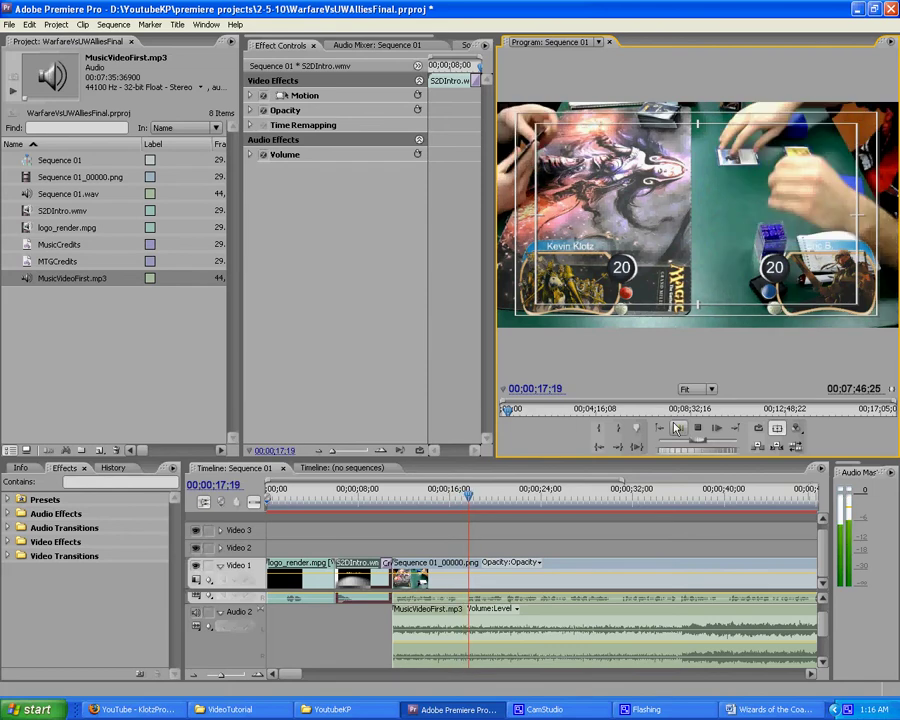
key(space)
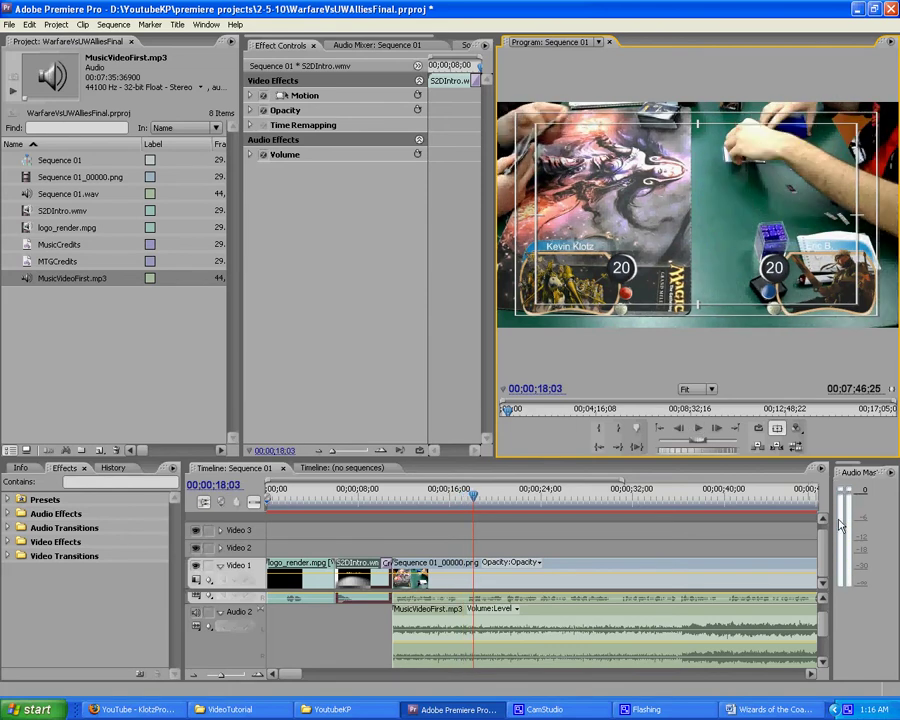
Lower the overall volume level of MusicVideoFirst.mp3 on Audio 2 to about -2.92 dB.
click(812, 673)
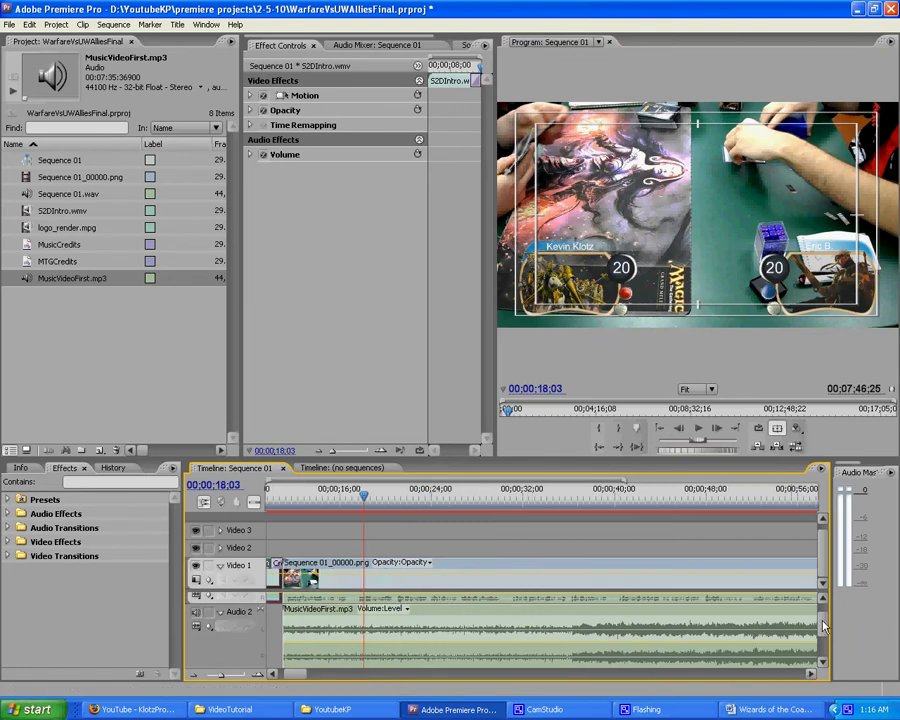
click(618, 612)
mouse_move(822, 616)
mouse_down()
mouse_move(826, 628)
mouse_move(826, 608)
mouse_up()
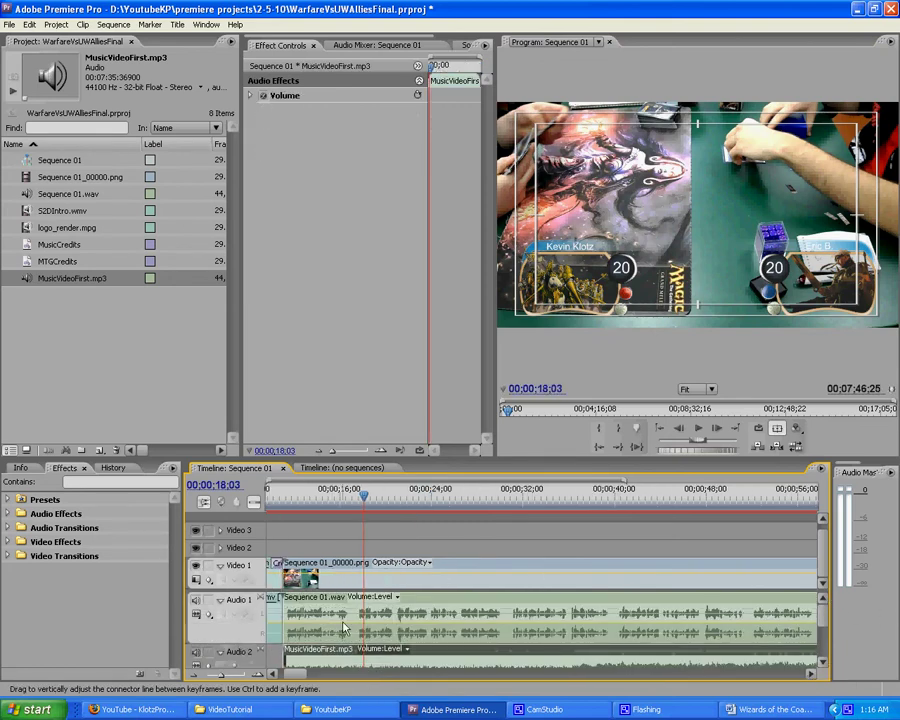
drag(302, 680, 295, 680)
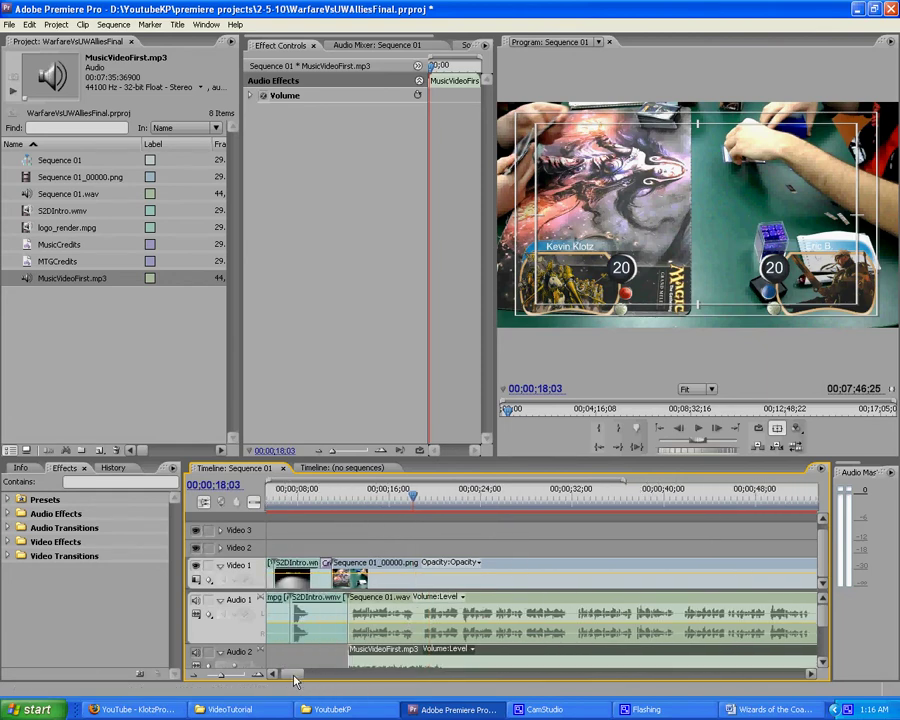
scroll(826, 628, down, 2)
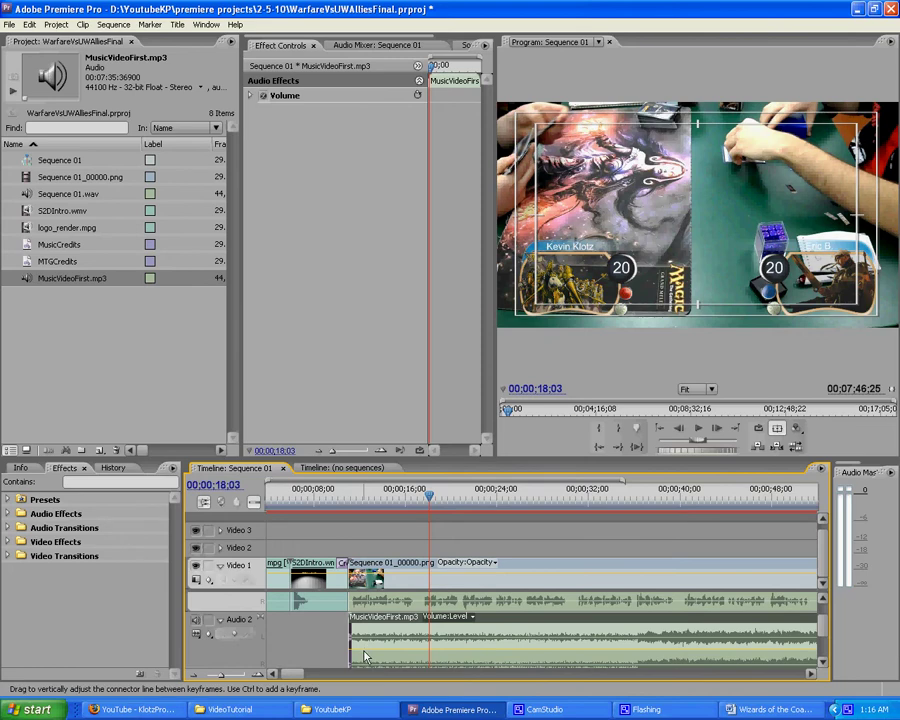
drag(365, 657, 364, 664)
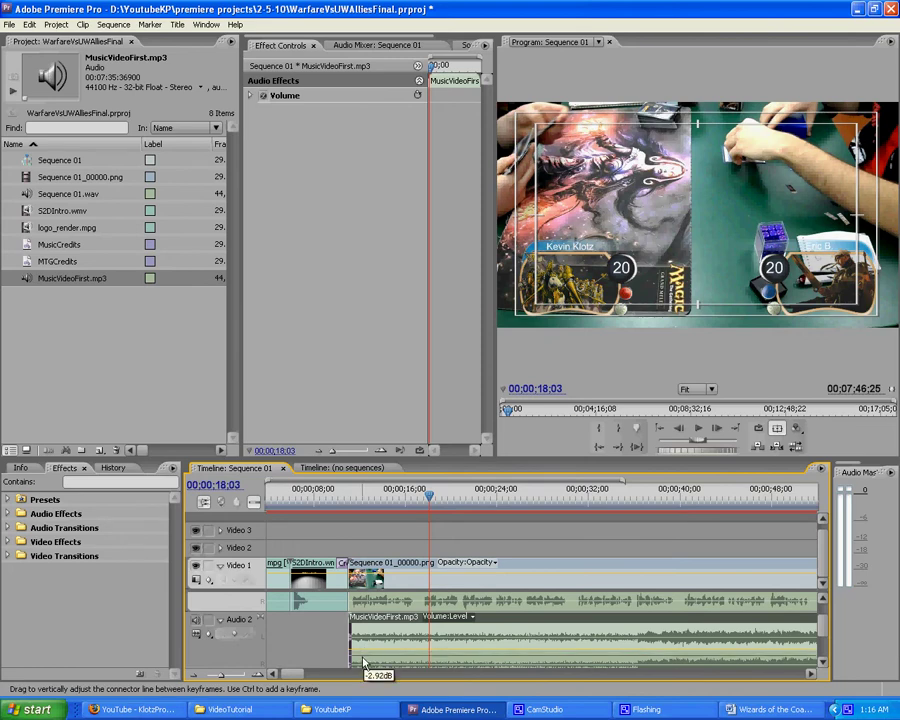
Add music volume keyframes at 00;00;36;05 and about 00;00;36;09 on Audio 2, lowering the second to about -3.73 dB.
click(630, 492)
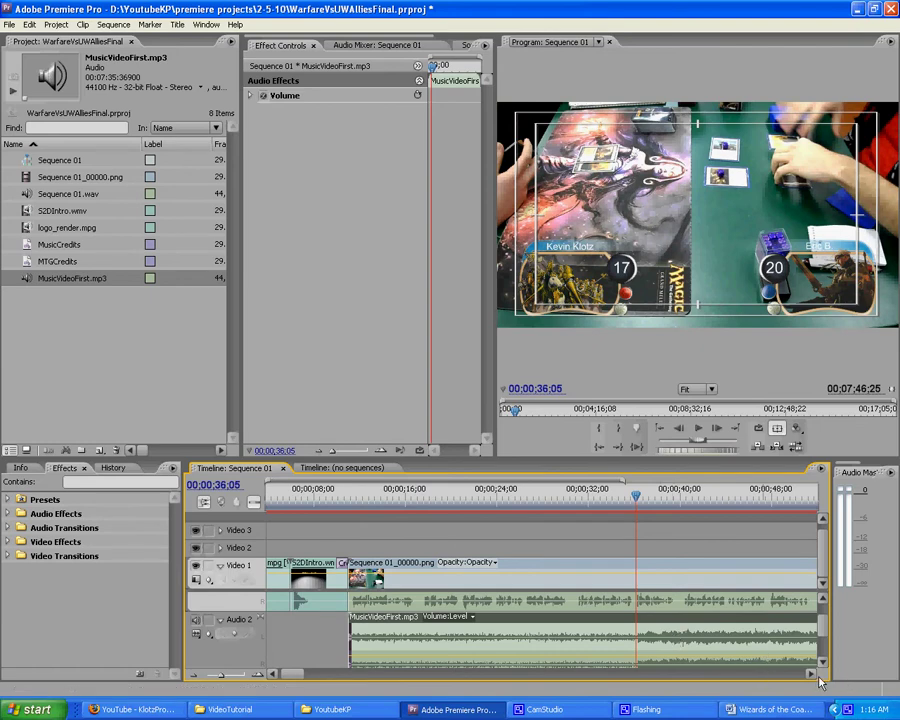
scroll(538, 636, down, 3)
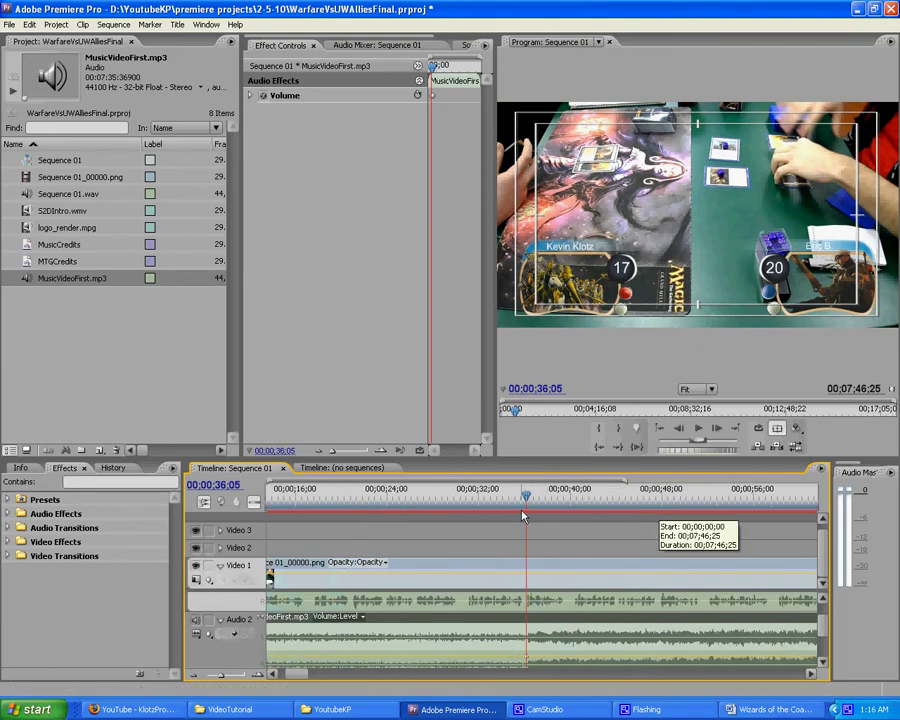
key(Right)
key(Right)
key(Right)
key(Right)
key(Right)
key(Right)
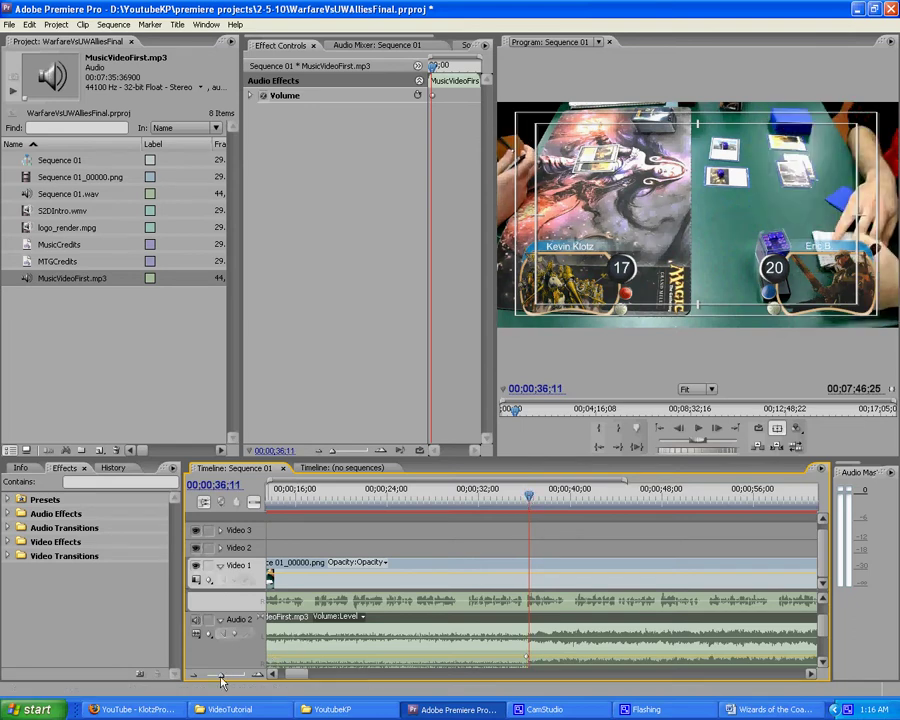
drag(221, 675, 233, 675)
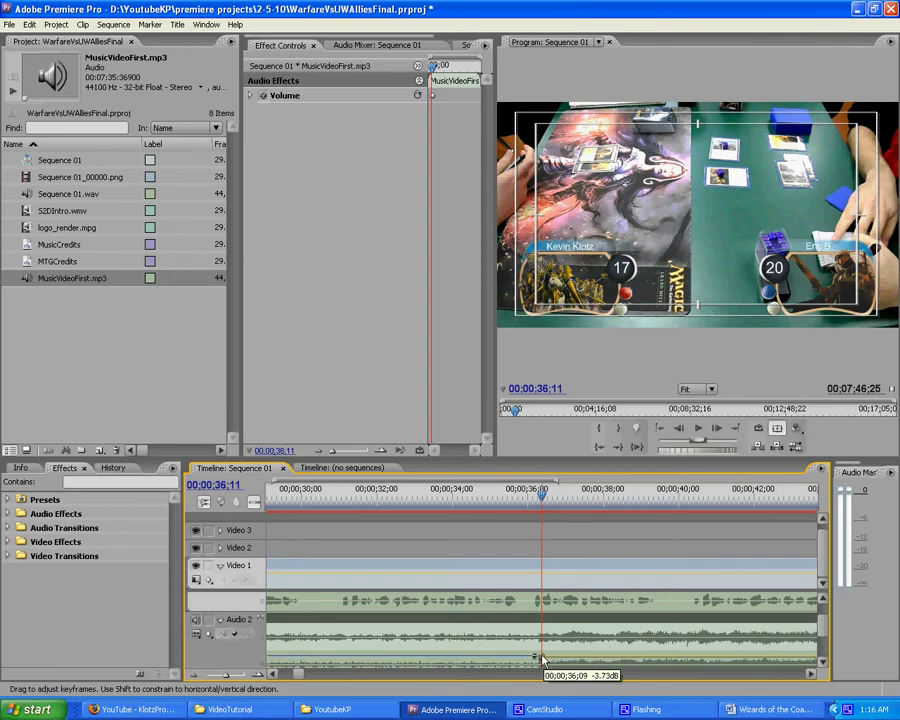
Play the section from 00;00;36;00 to check the volume drop in the background music.
click(528, 502)
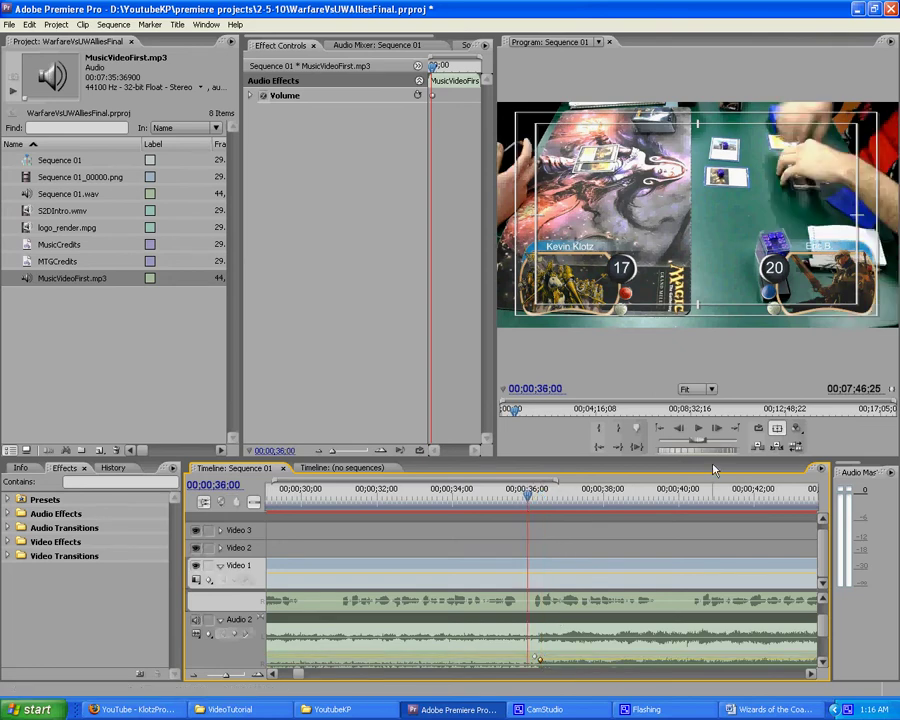
click(699, 431)
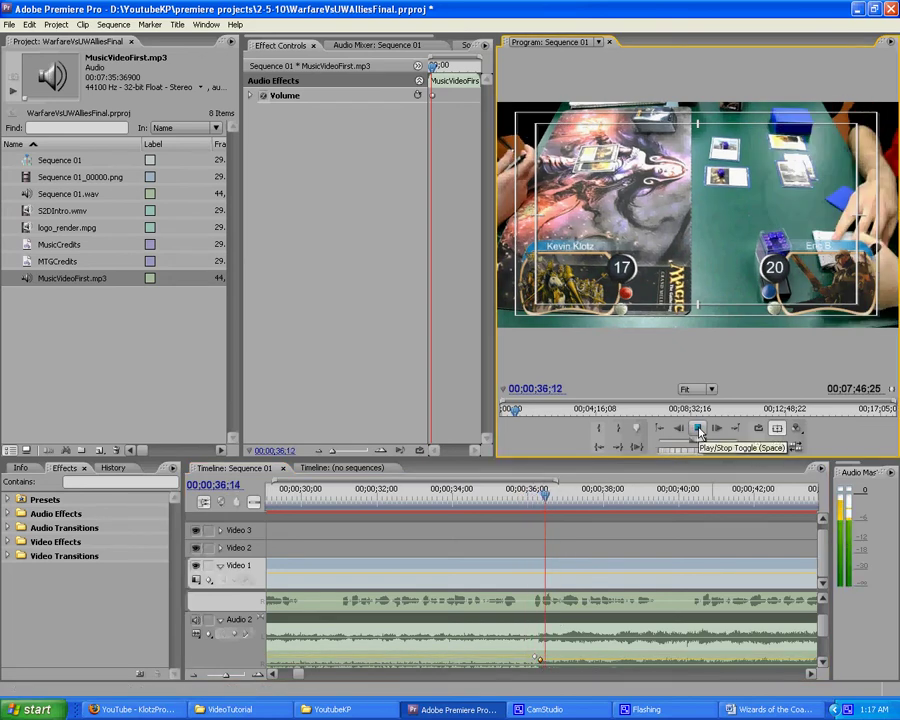
click(699, 429)
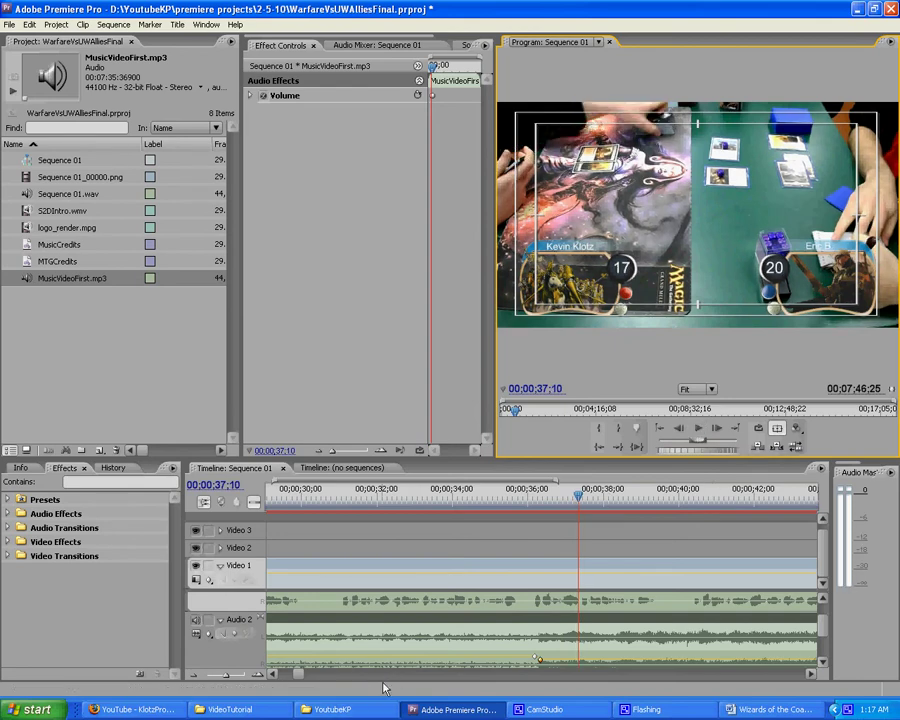
Place the MusicCredits and MTGCredits titles on Video 1 after the end of the PNG sequence, with gaps between the clips.
key(backslash)
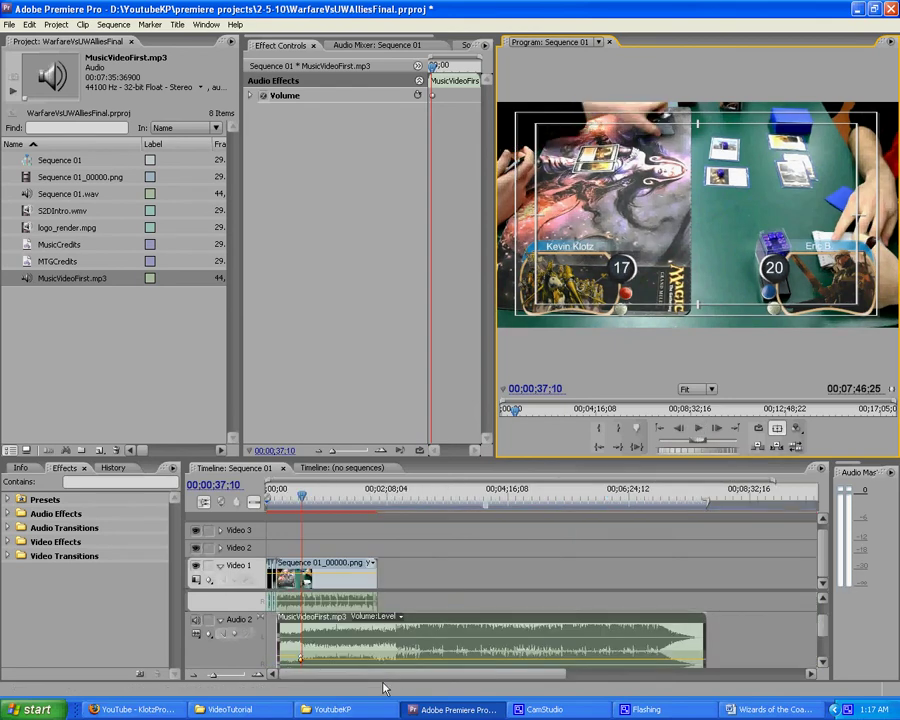
click(369, 494)
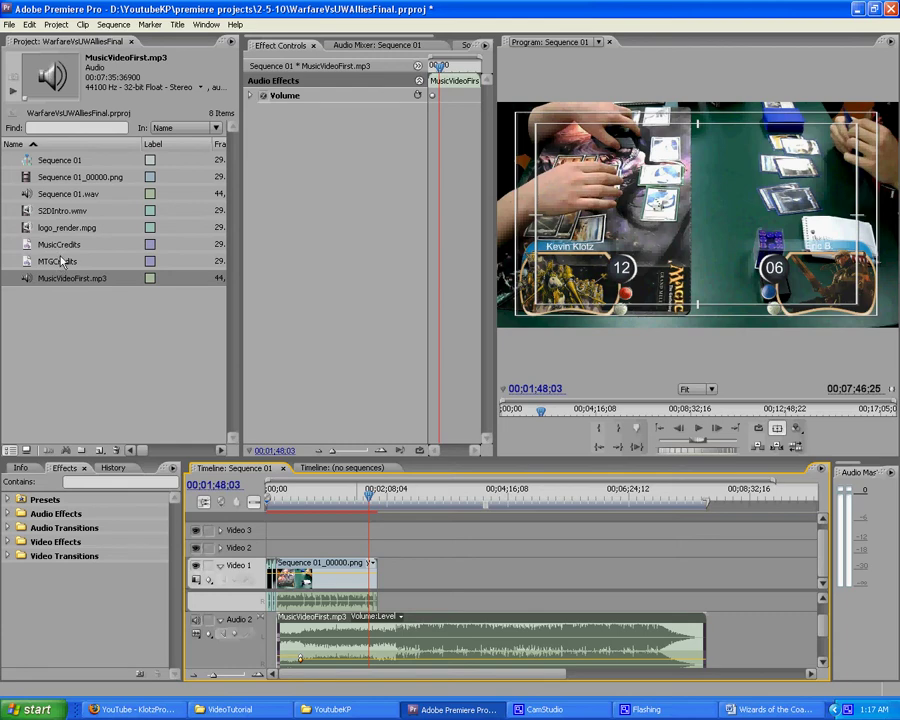
drag(50, 252, 395, 570)
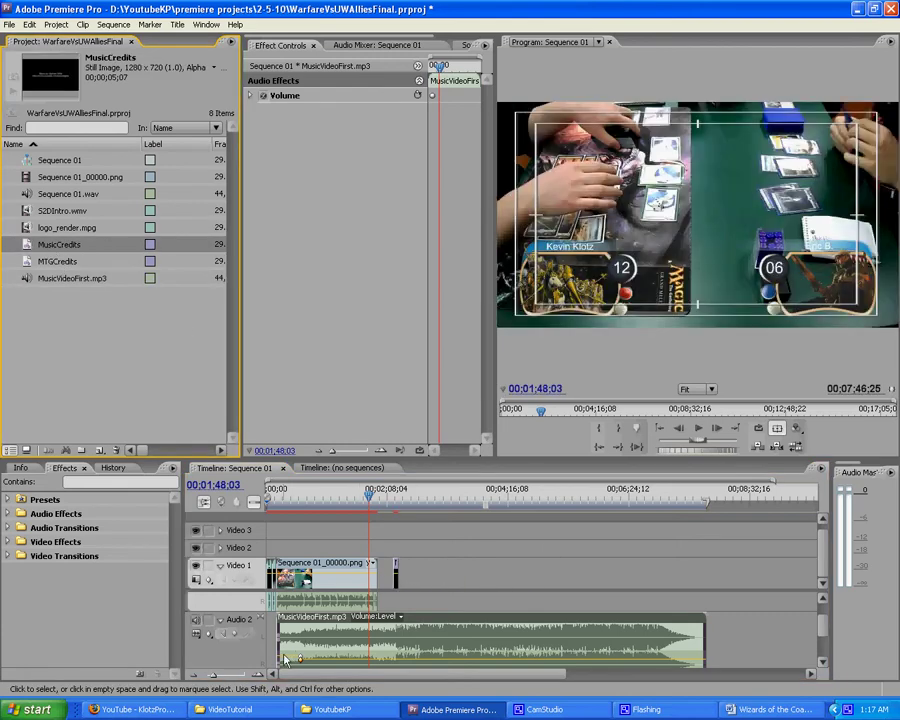
drag(219, 681, 240, 680)
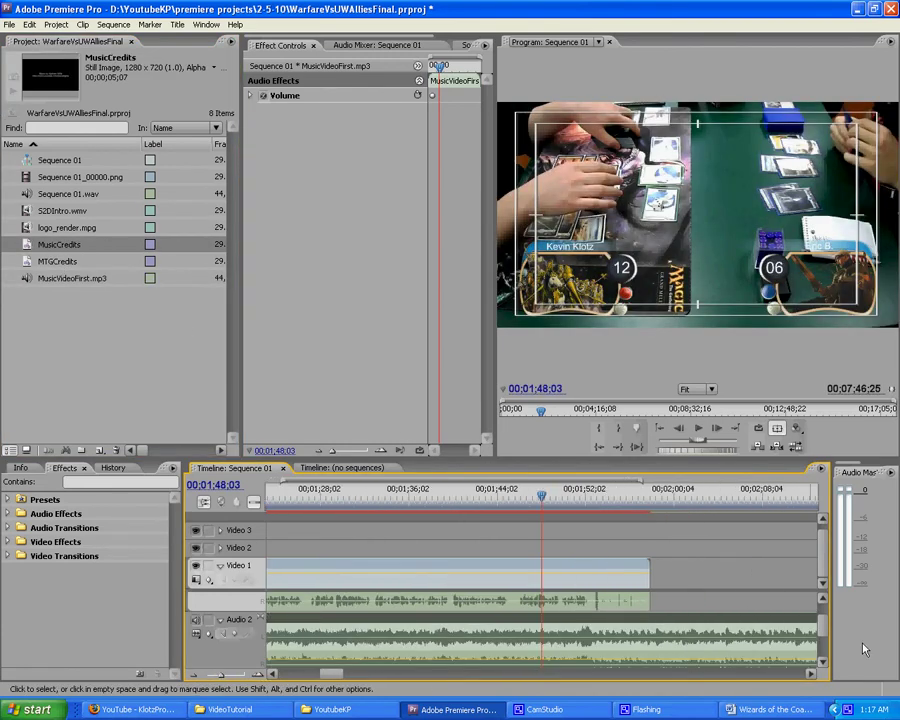
click(811, 676)
drag(690, 578, 562, 578)
drag(48, 262, 642, 575)
Import the SubscribeBtn image from the assets\images folder into the project.
click(80, 338)
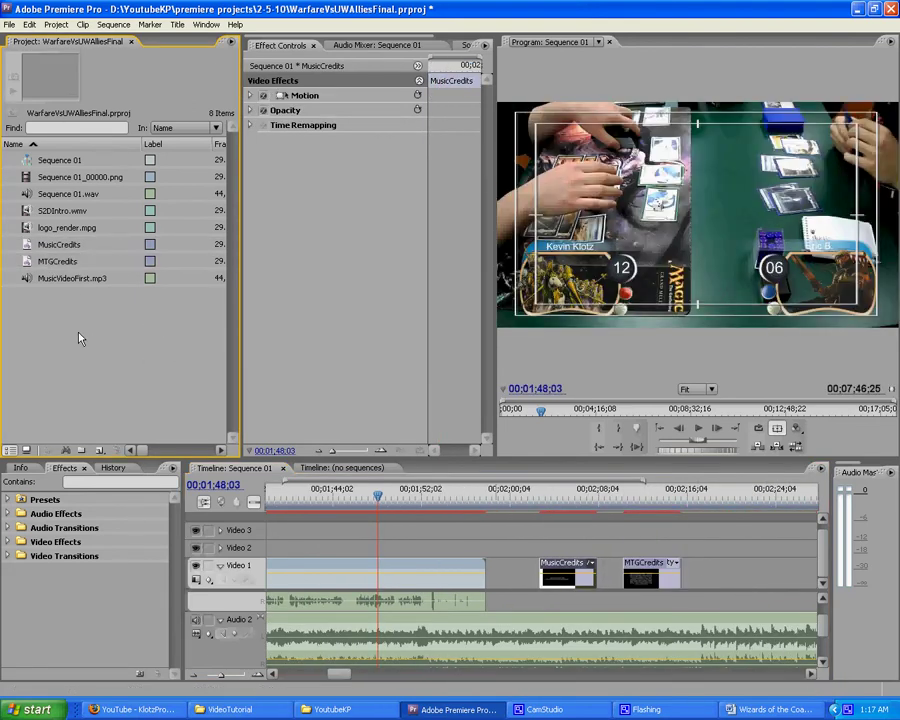
double_click(145, 327)
click(540, 221)
click(540, 221)
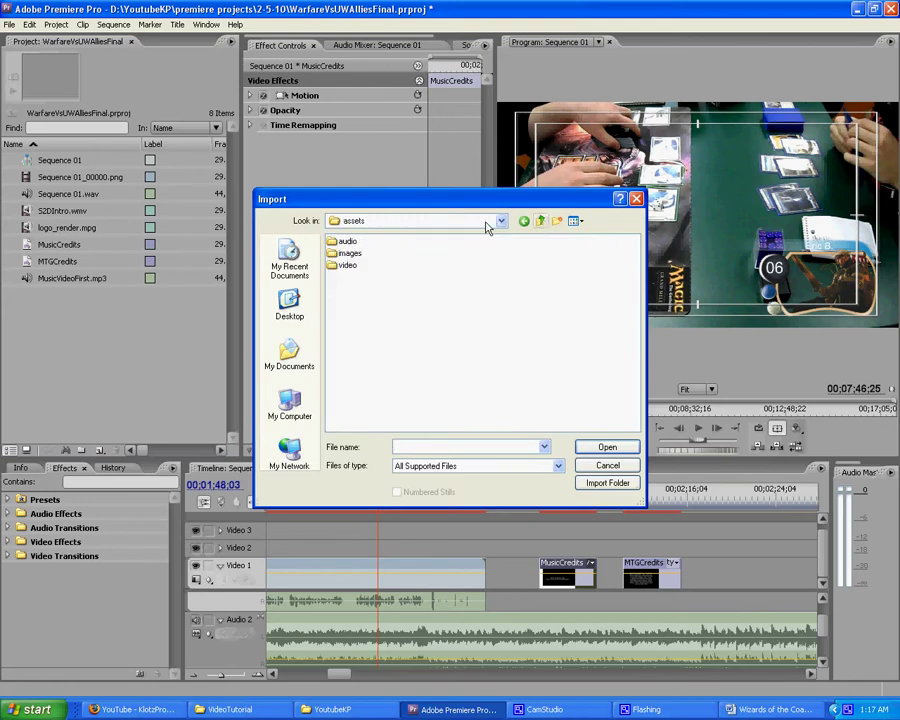
double_click(345, 253)
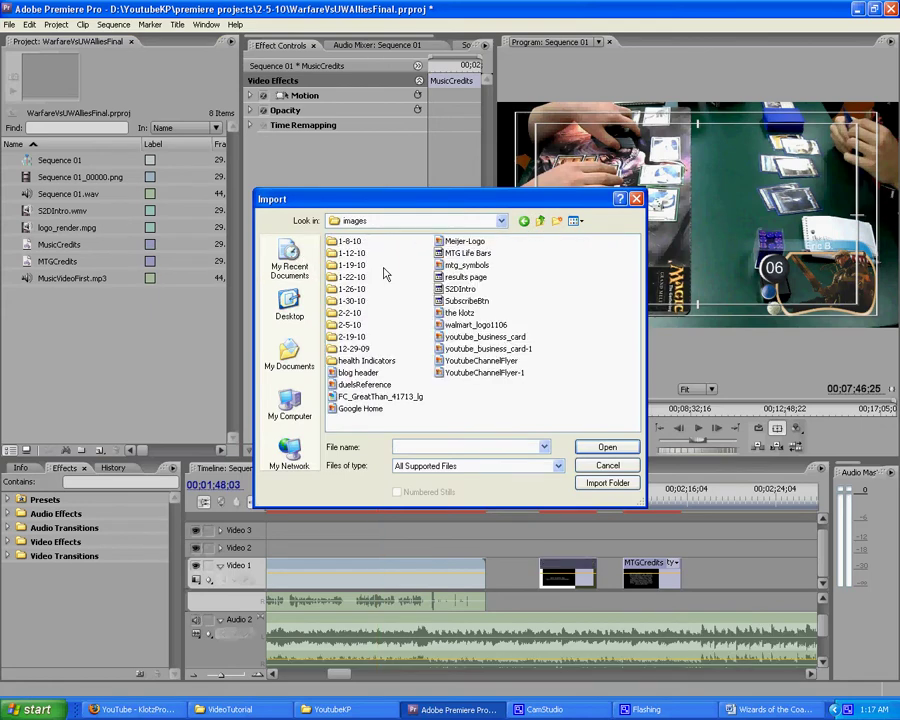
click(440, 300)
click(600, 447)
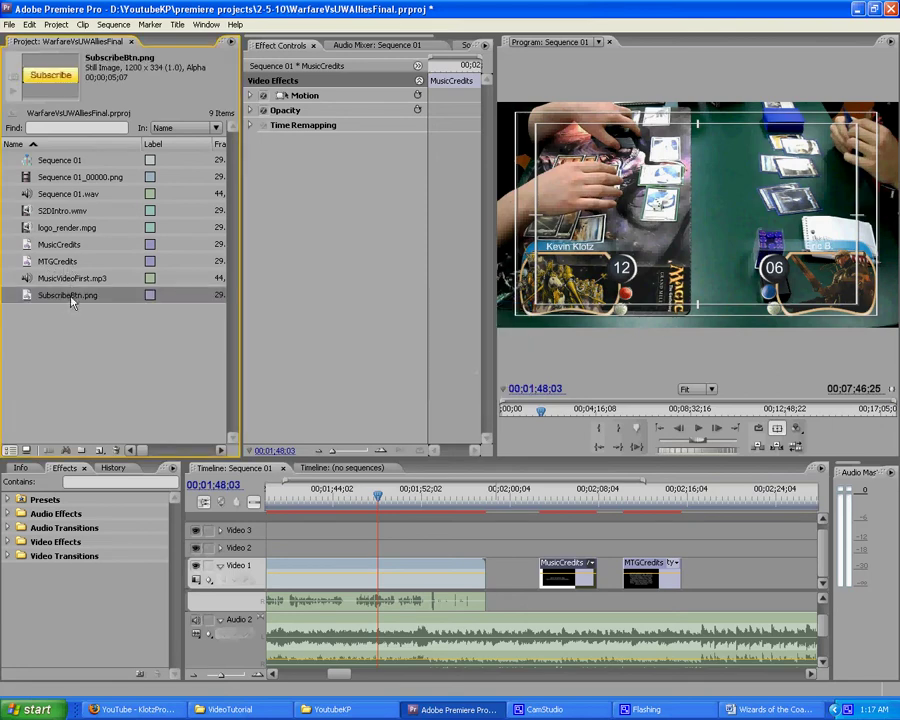
Place SubscribeBtn.png on Video 2 after MTGCredits, and create a Black Video clip placed beneath it on Video 1.
drag(67, 295, 705, 548)
click(10, 25)
mouse_move(150, 39)
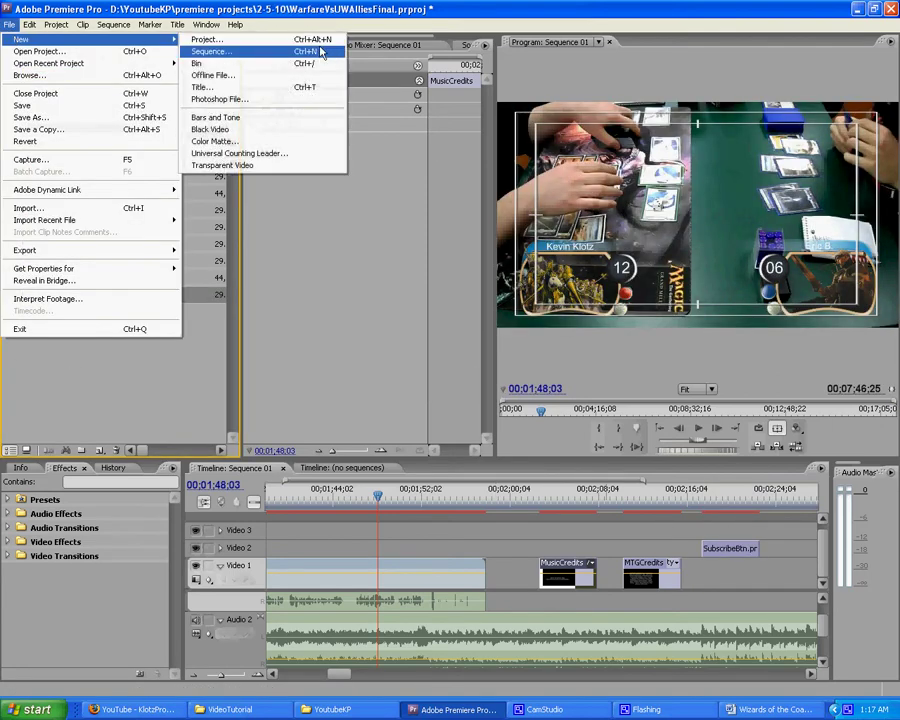
click(252, 131)
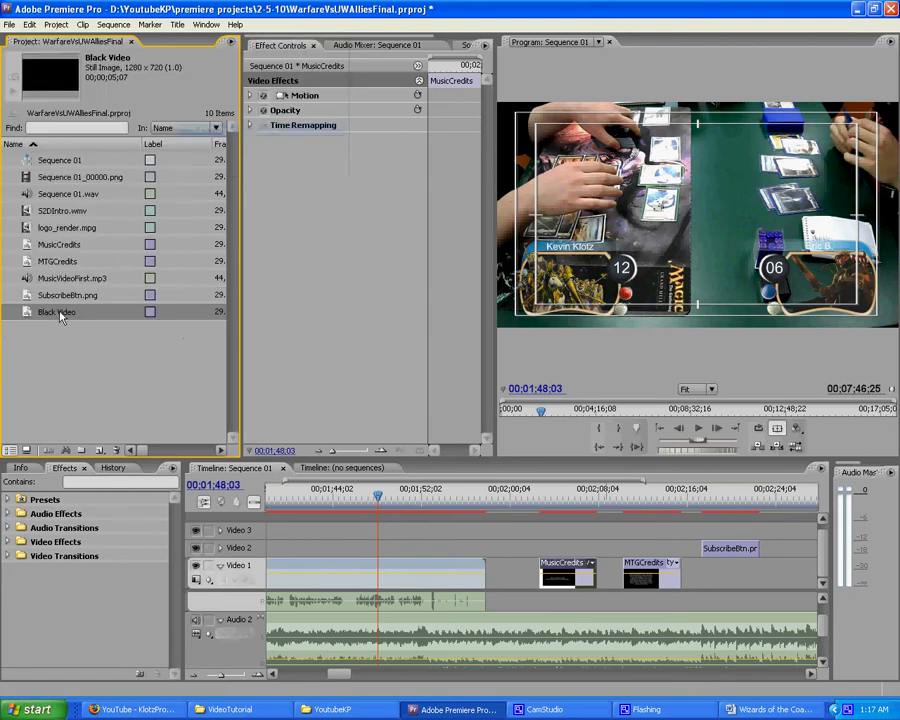
drag(57, 311, 806, 583)
Apply Cross Dissolves to both ends of the MusicCredits and MTGCredits titles on Video 1.
click(561, 497)
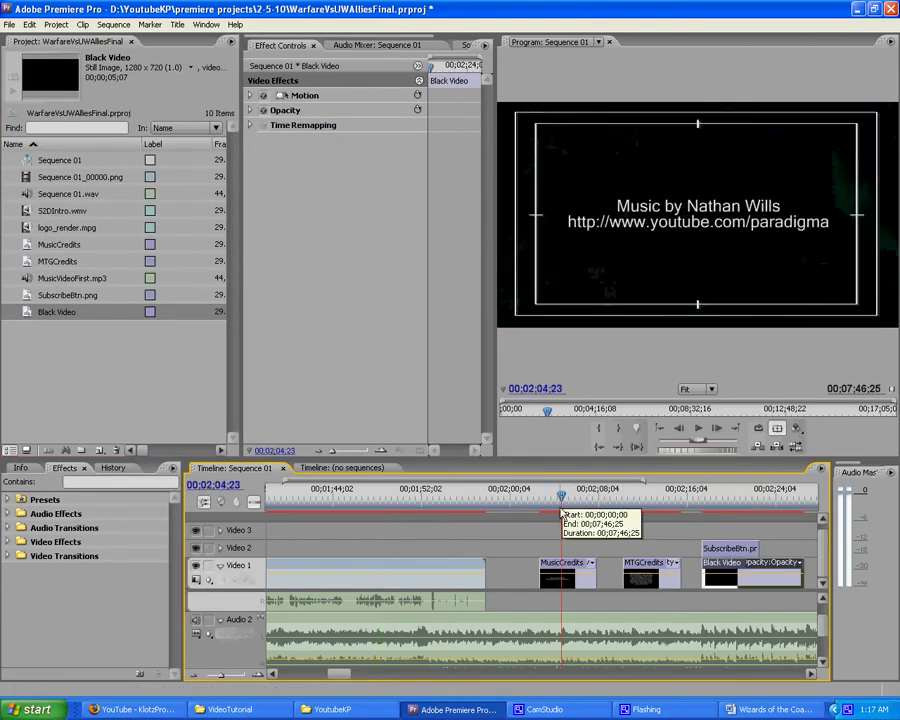
key(Down)
key(Down)
key(Down)
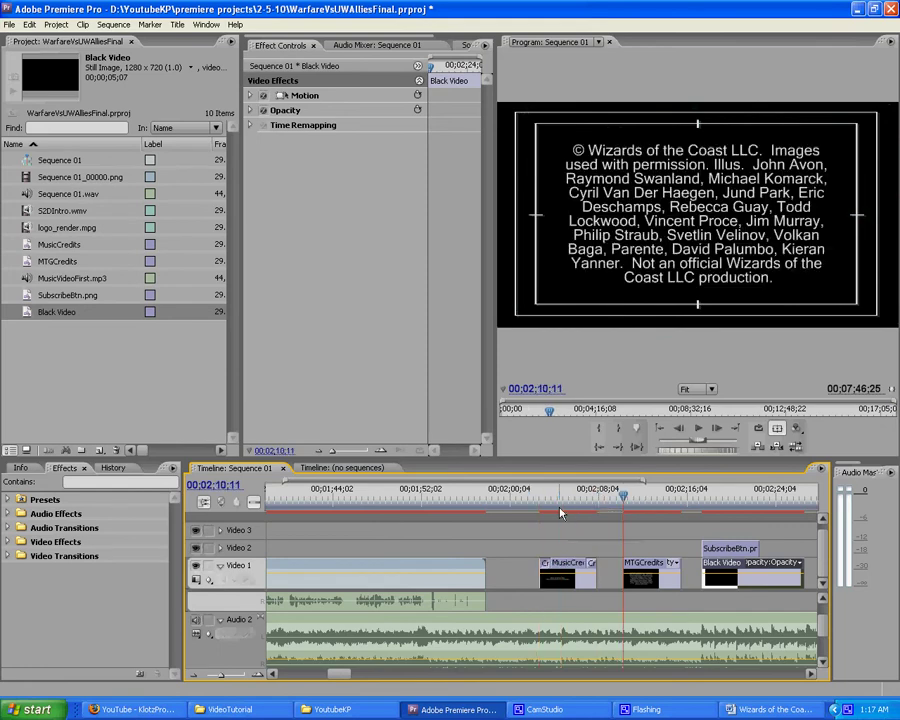
Close the gaps after the PNG sequence by moving MusicCredits, MTGCredits and Black Video end to end, with SubscribeBtn.png aligned above Black Video's start.
drag(583, 583, 530, 583)
drag(652, 588, 580, 590)
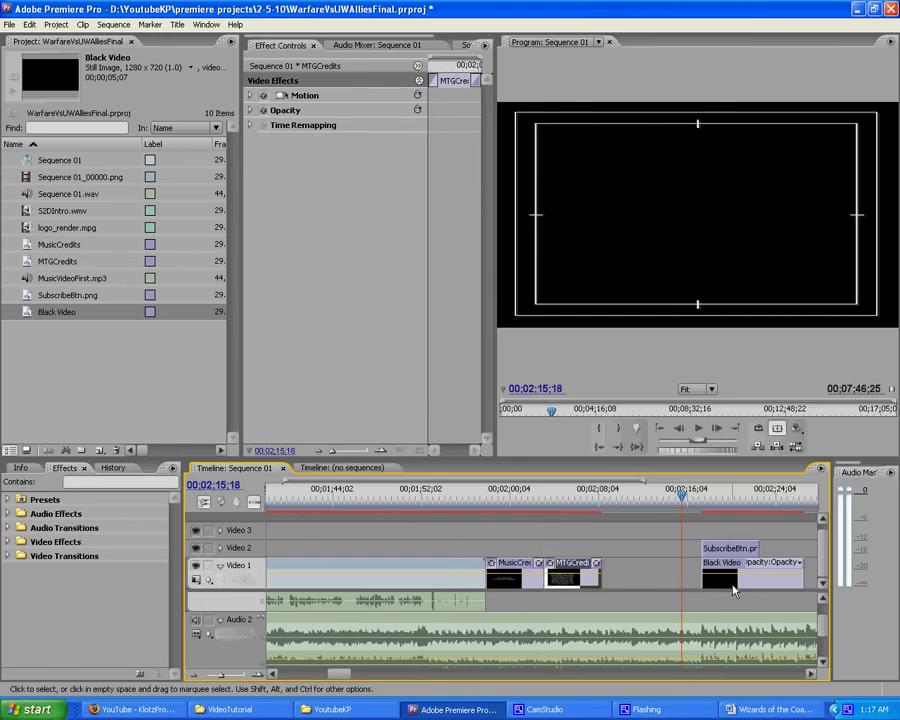
drag(704, 585, 638, 596)
drag(736, 553, 636, 553)
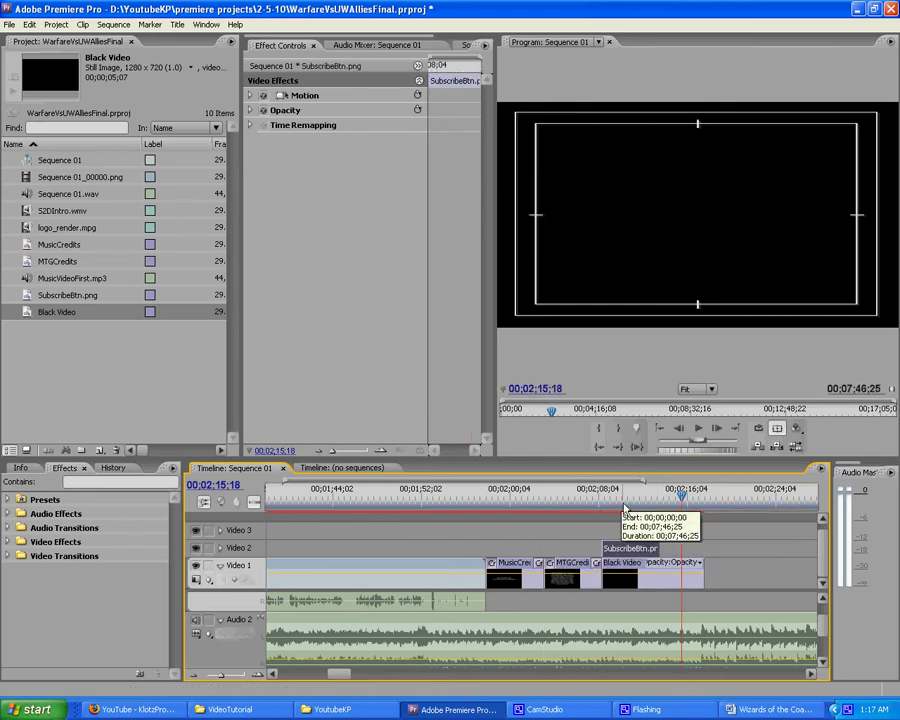
Apply a Cross Dissolve to the end of the PNG sequence, shifting the ending clips away and back flush against it.
click(598, 497)
click(478, 497)
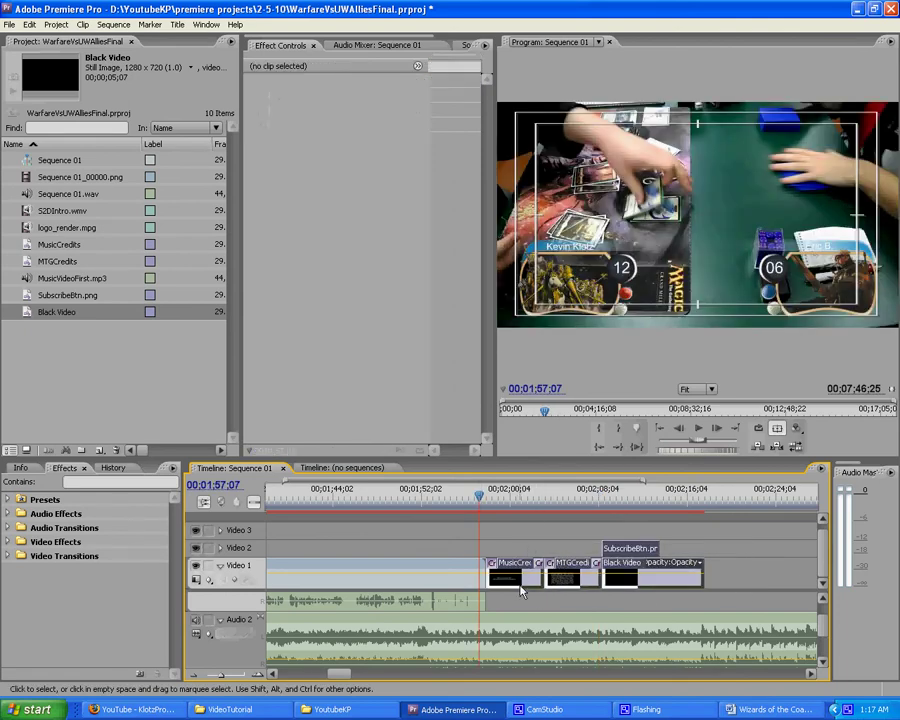
drag(500, 575, 520, 575)
click(460, 575)
key(Down)
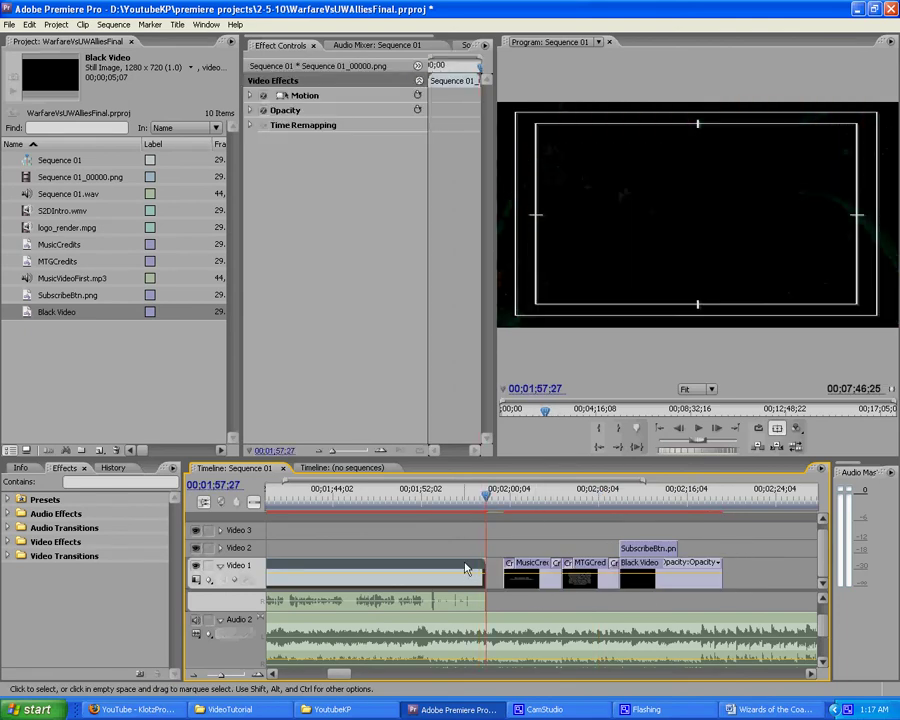
click(527, 555)
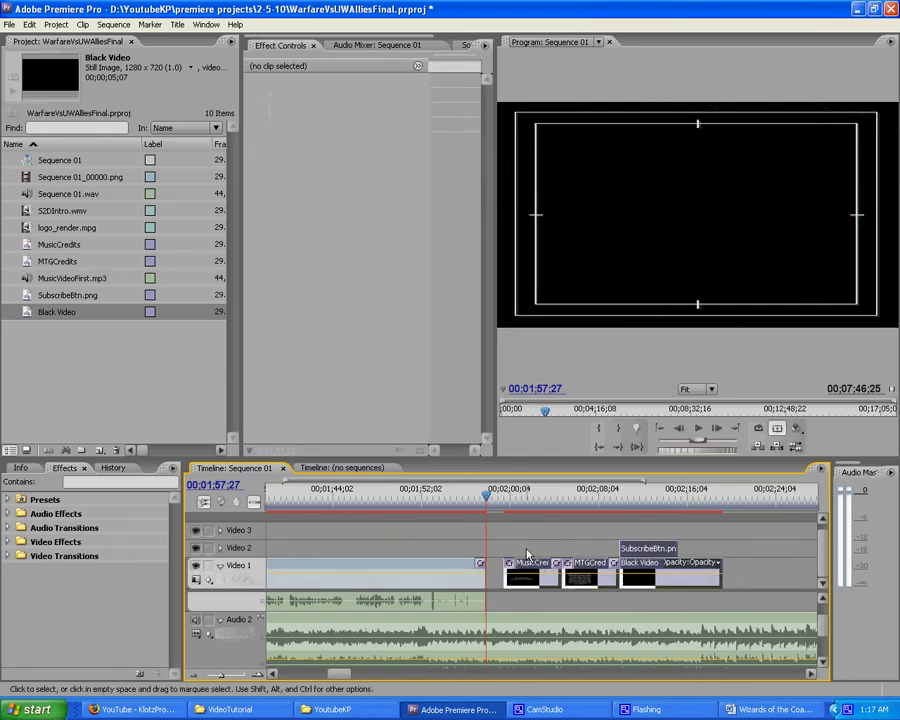
drag(530, 588, 512, 588)
Play the ending from 00;01;55;19 through the credit titles to the Subscribe image.
drag(735, 452, 722, 455)
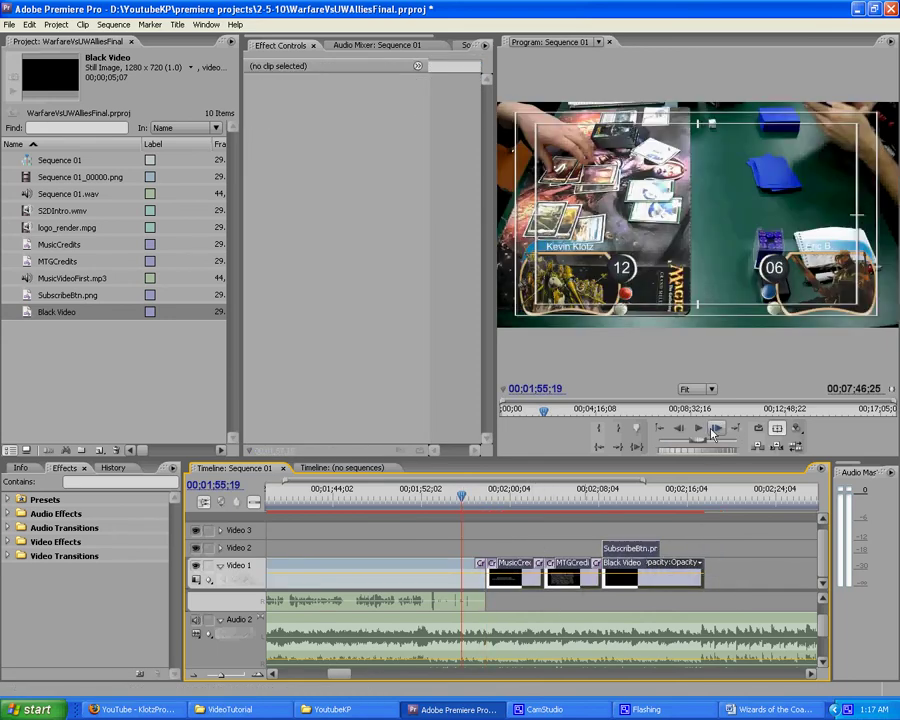
click(699, 429)
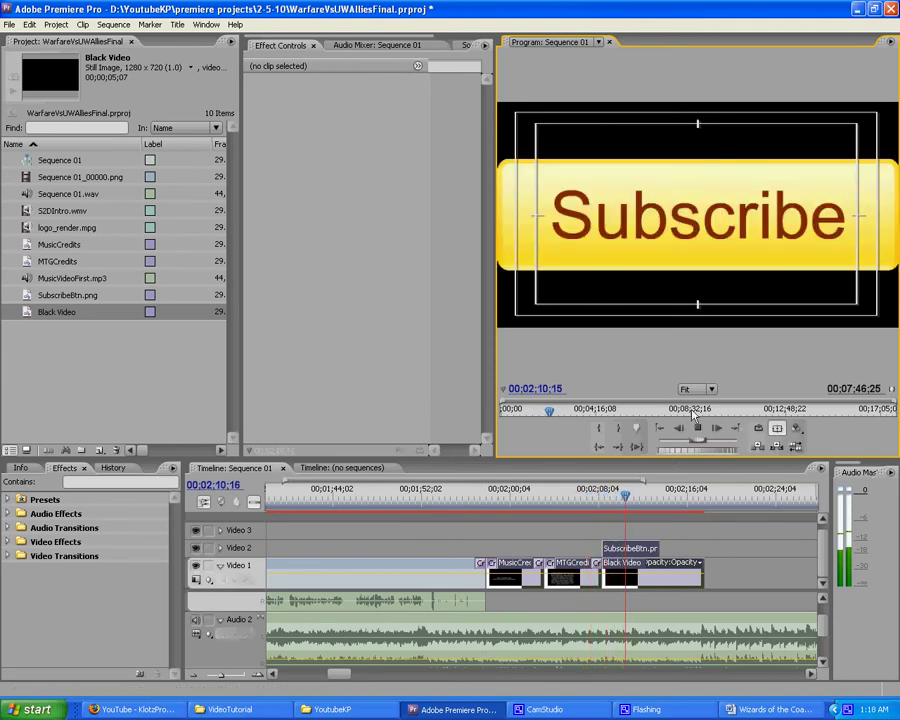
key(space)
Move the playhead to the start of SubscribeBtn.png at 00;02;08;13 and expand that clip's Motion properties.
click(650, 508)
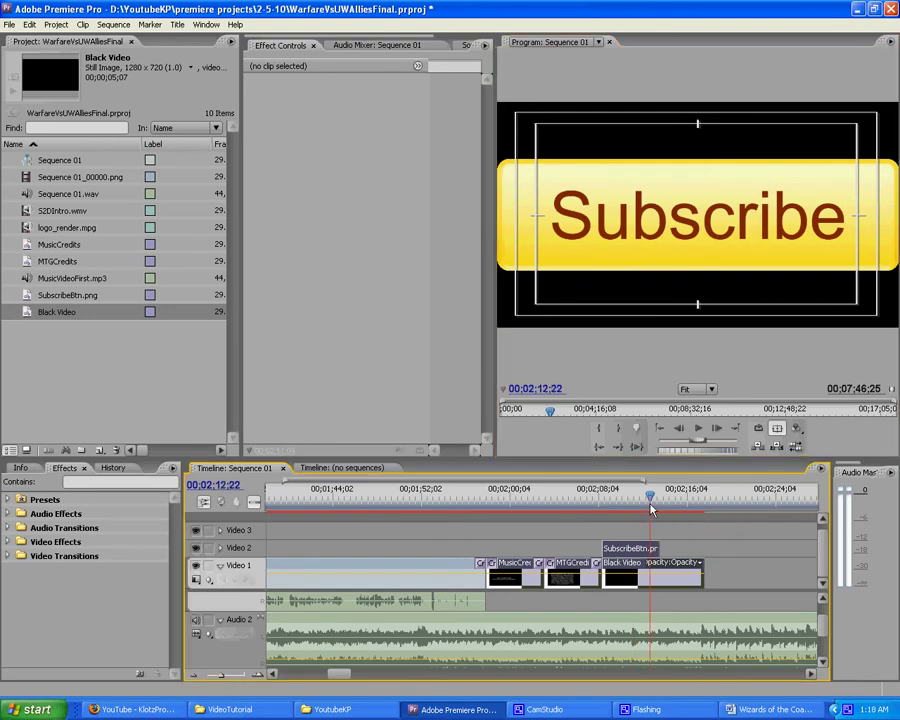
drag(650, 508, 601, 500)
click(616, 548)
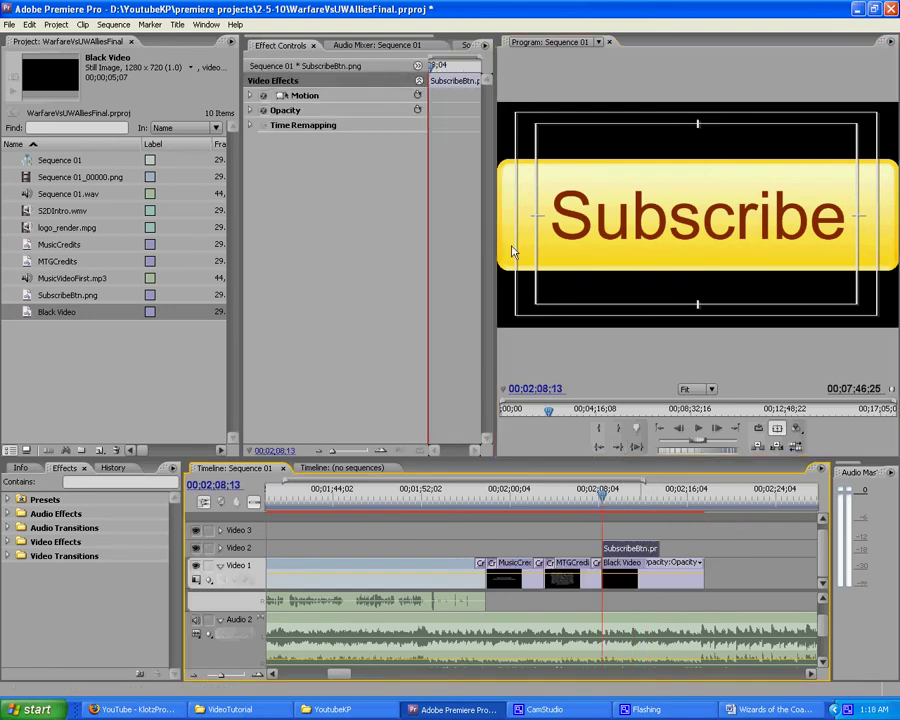
click(250, 96)
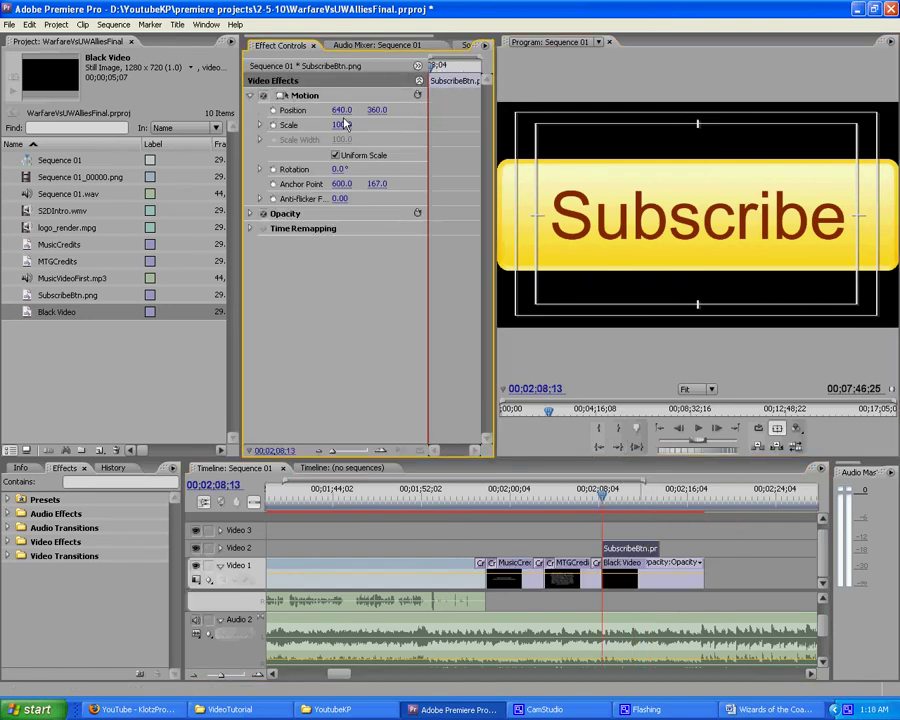